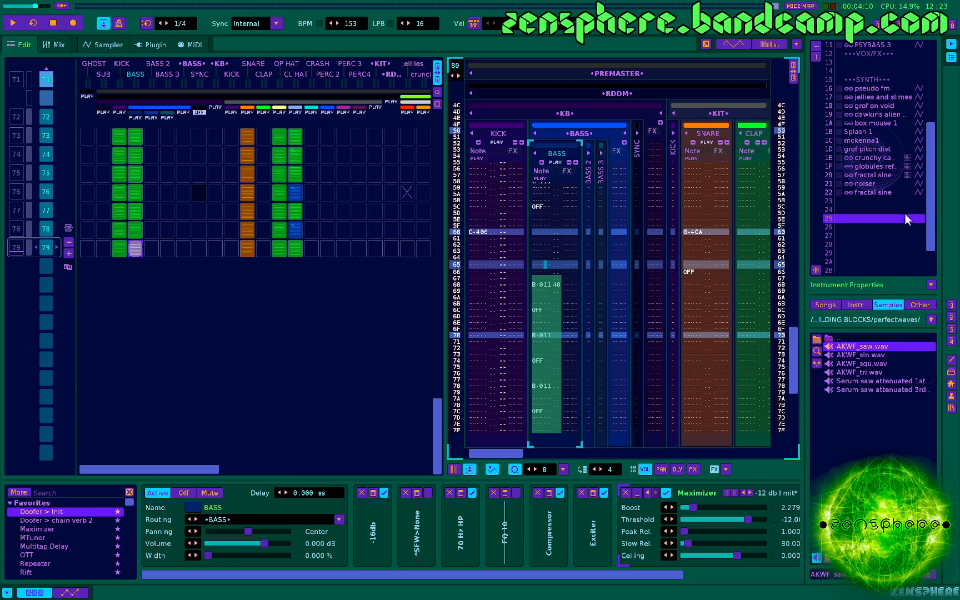
Step: Load AKWF_saw.wav into the empty instrument slot 25 in the sampler's waveform view and audition its sound
double_click(891, 213)
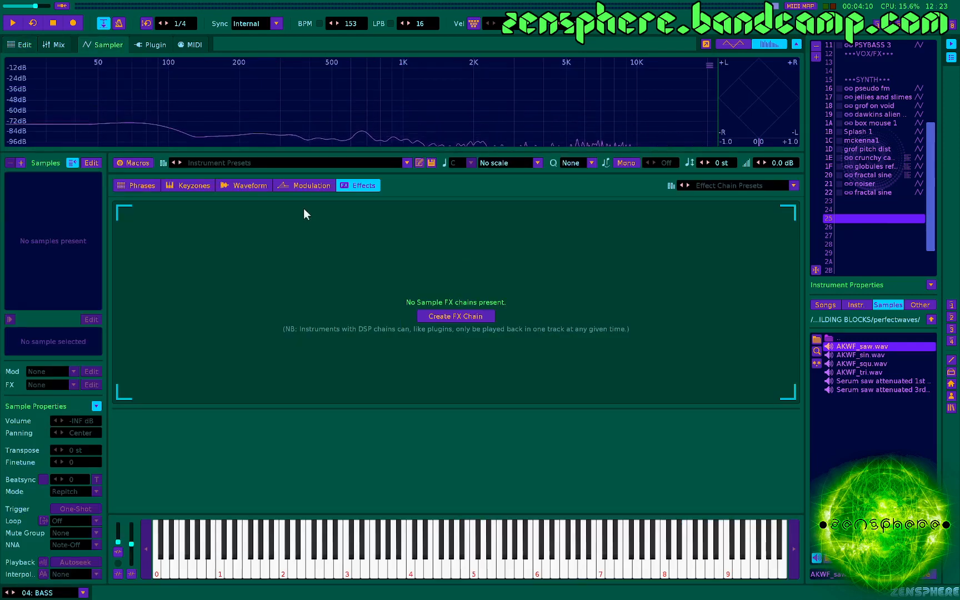
click(251, 186)
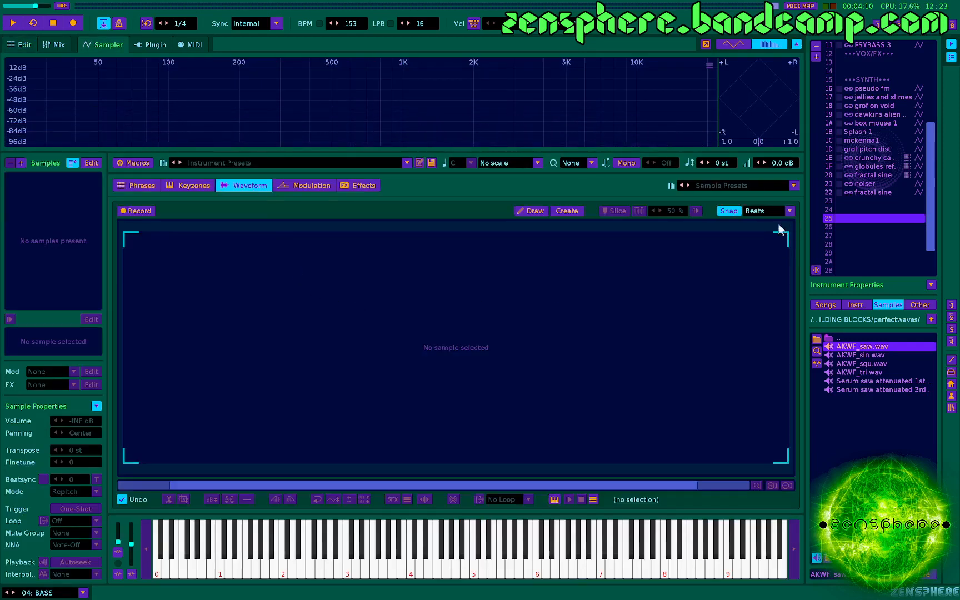
double_click(859, 347)
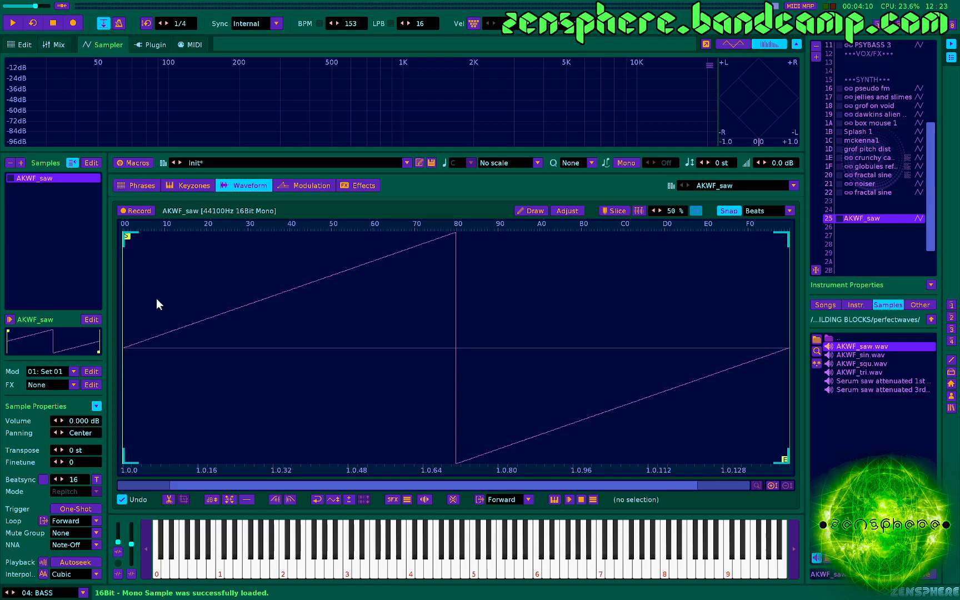
key(z)
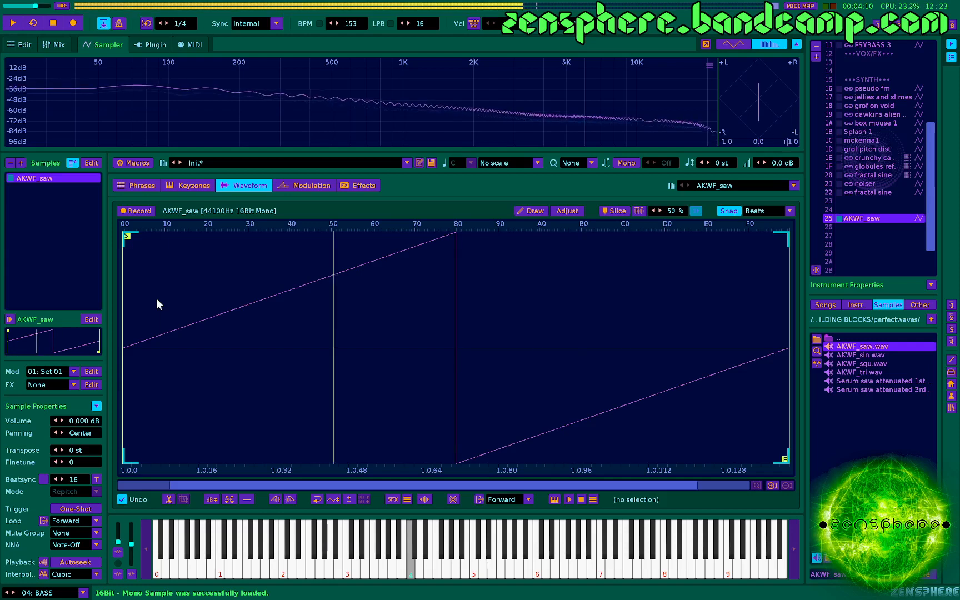
key(q)
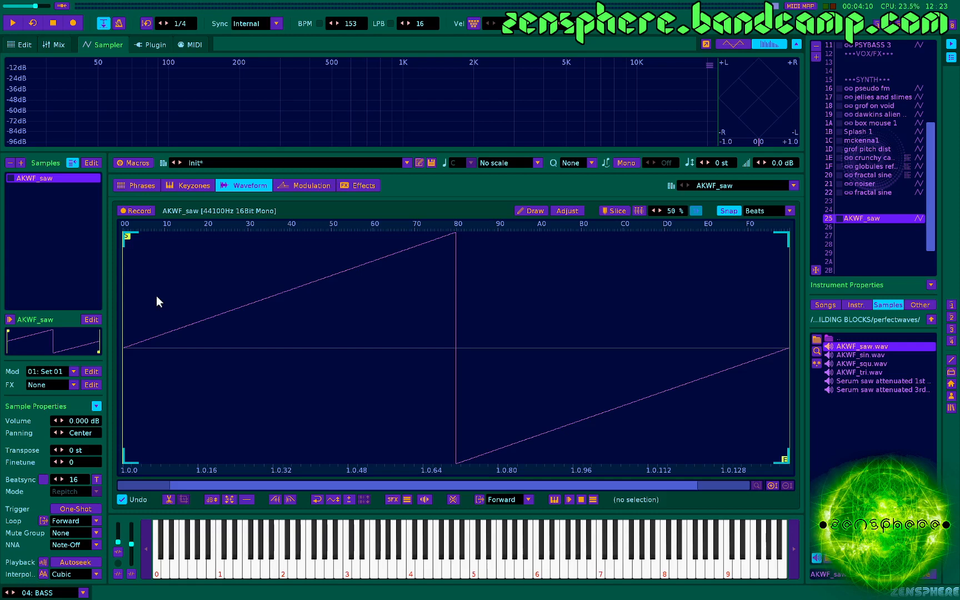
Step: Duplicate the AKWF_saw sample three times in the instrument's sample list
click(58, 177)
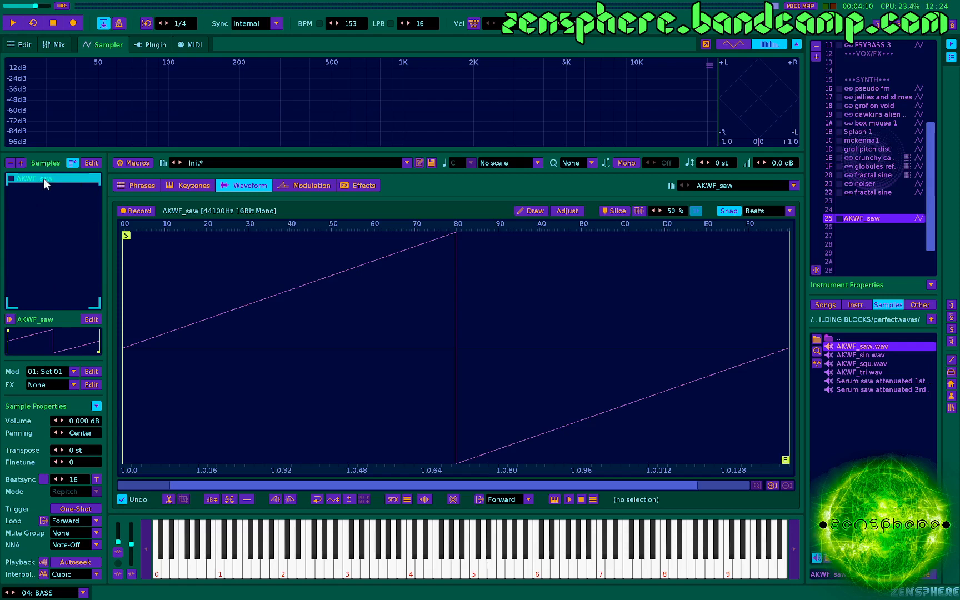
key(ctrl+v)
key(ctrl+v)
key(ctrl+v)
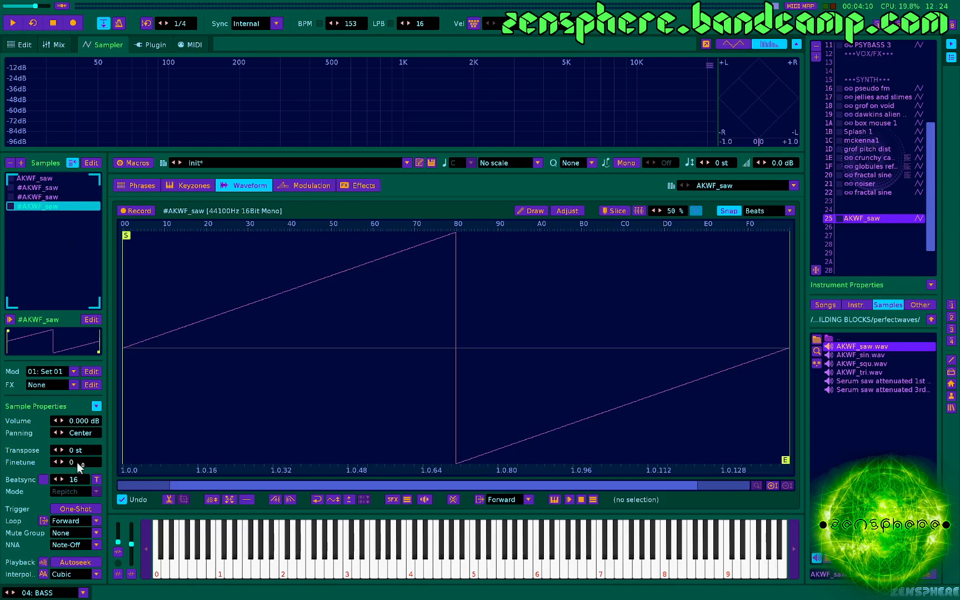
Step: Add an LFO to the pitch modulation in random mode, with frequency 0.00195 Hz and amplitude 0.024
click(293, 185)
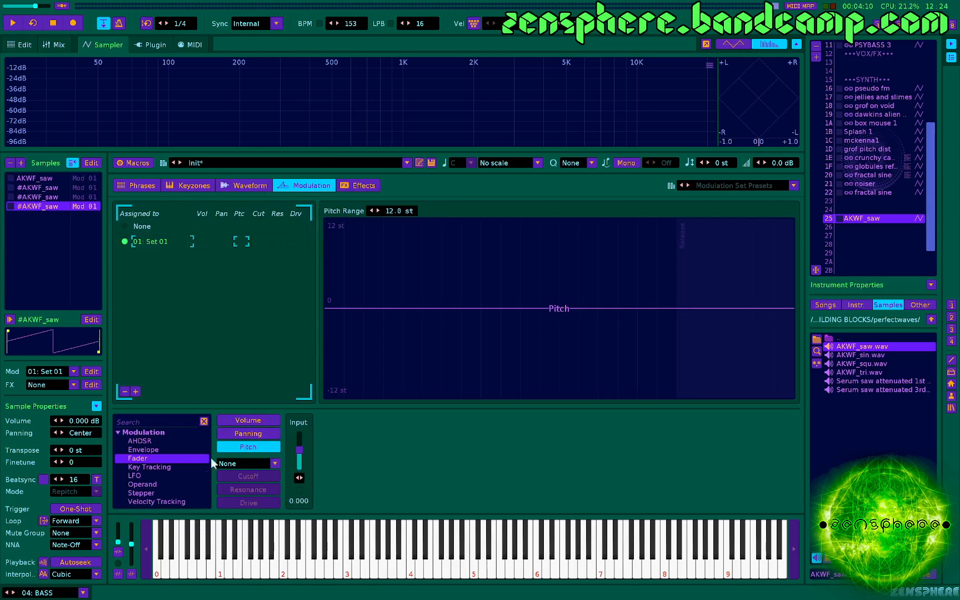
double_click(142, 475)
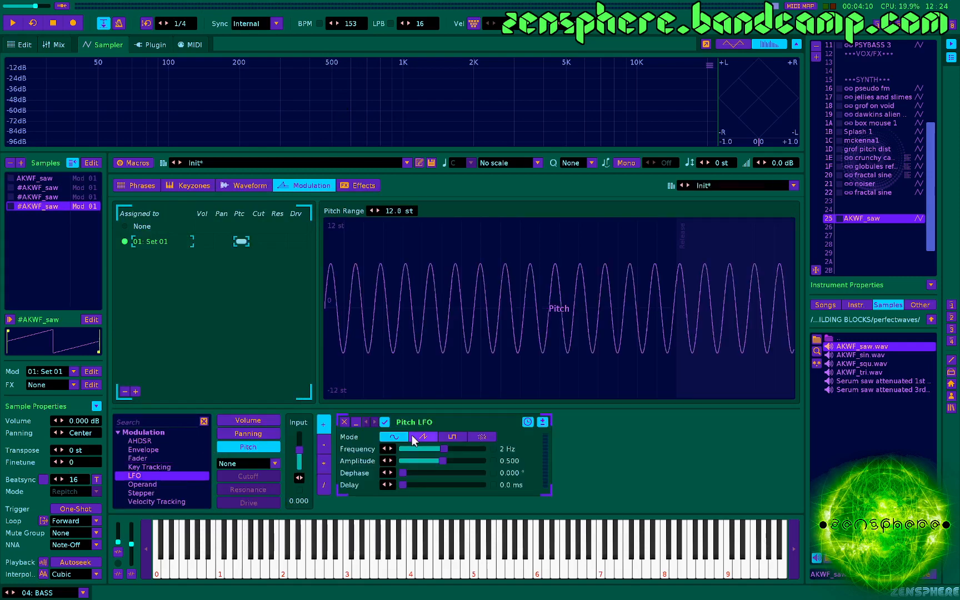
click(483, 437)
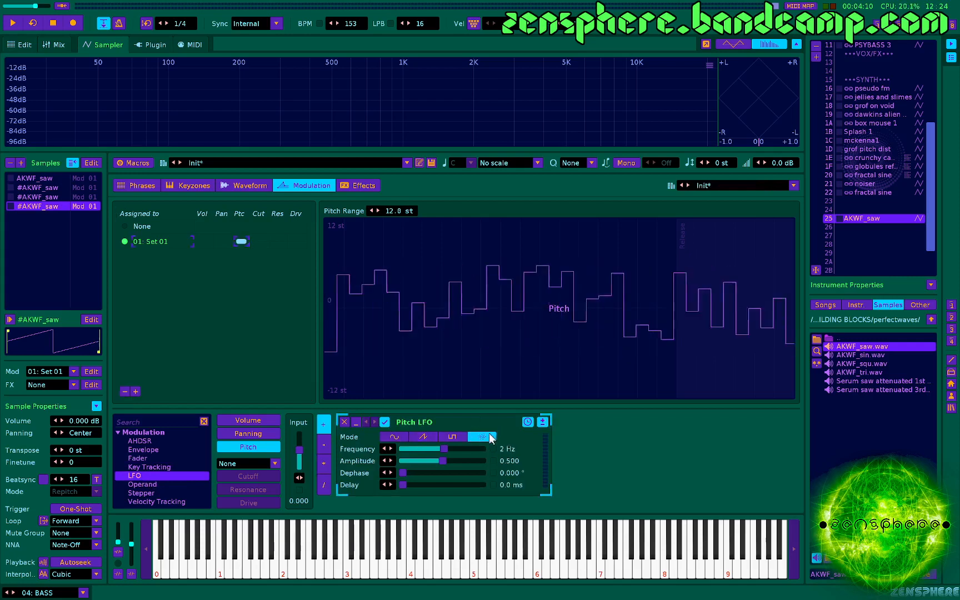
drag(439, 451, 403, 450)
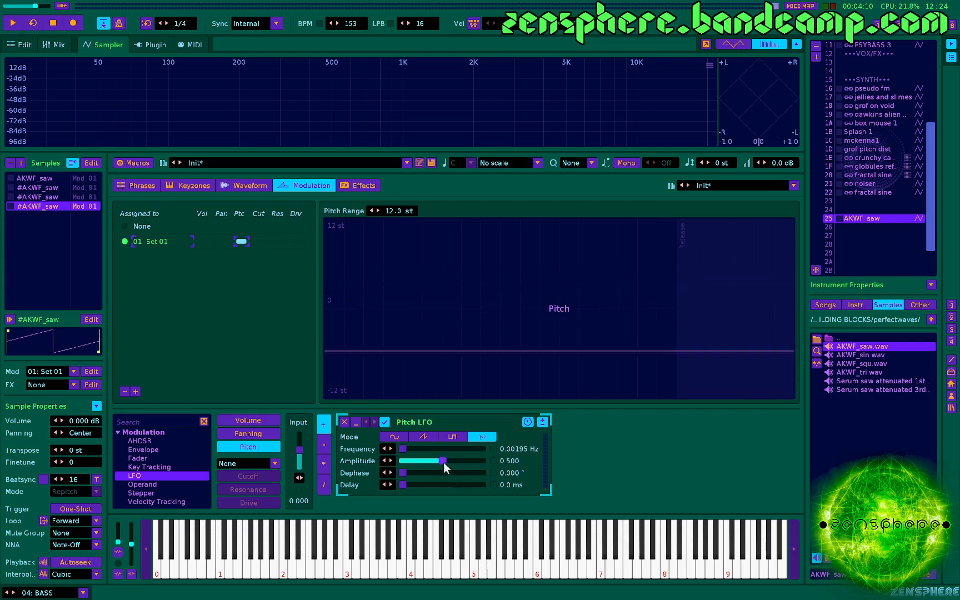
drag(443, 462, 402, 461)
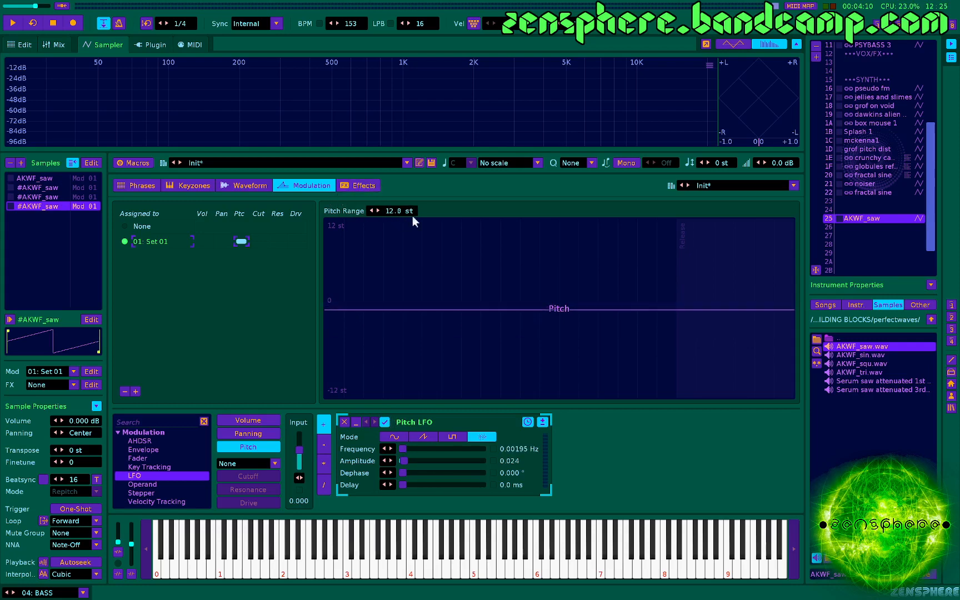
Step: Set the modulation set's pitch range to 2.0 st and audition low and high notes
drag(411, 213, 406, 217)
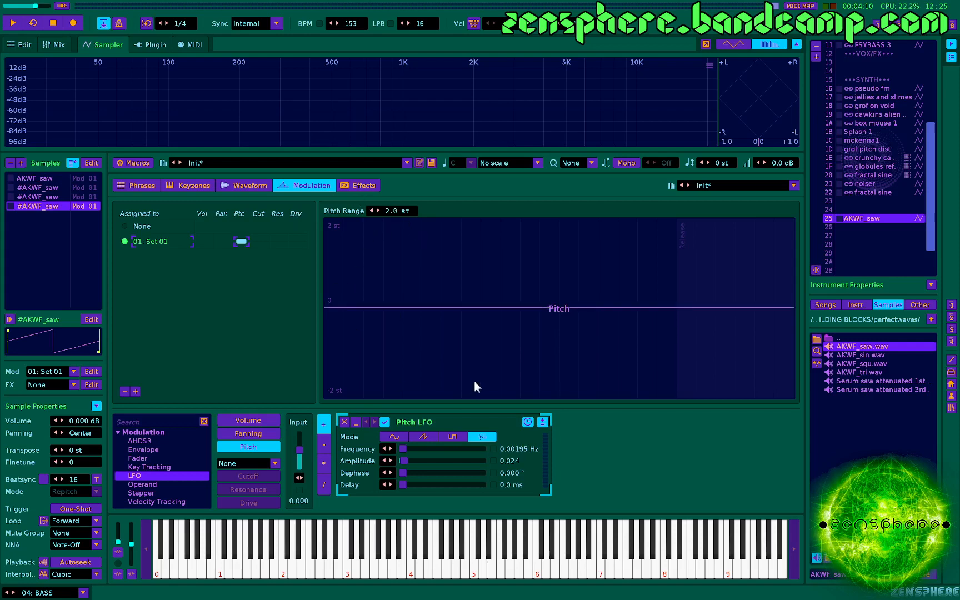
key(z)
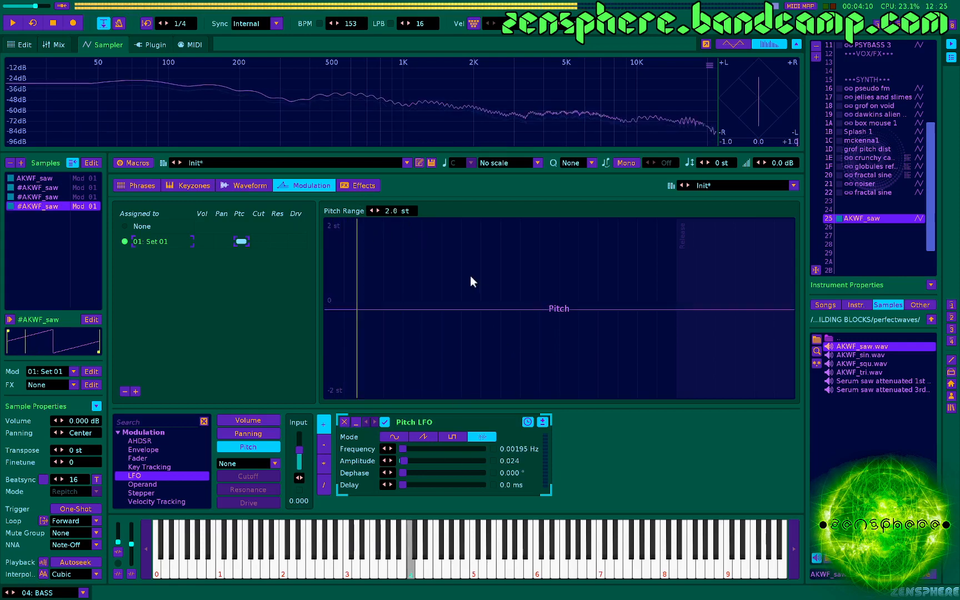
key(q)
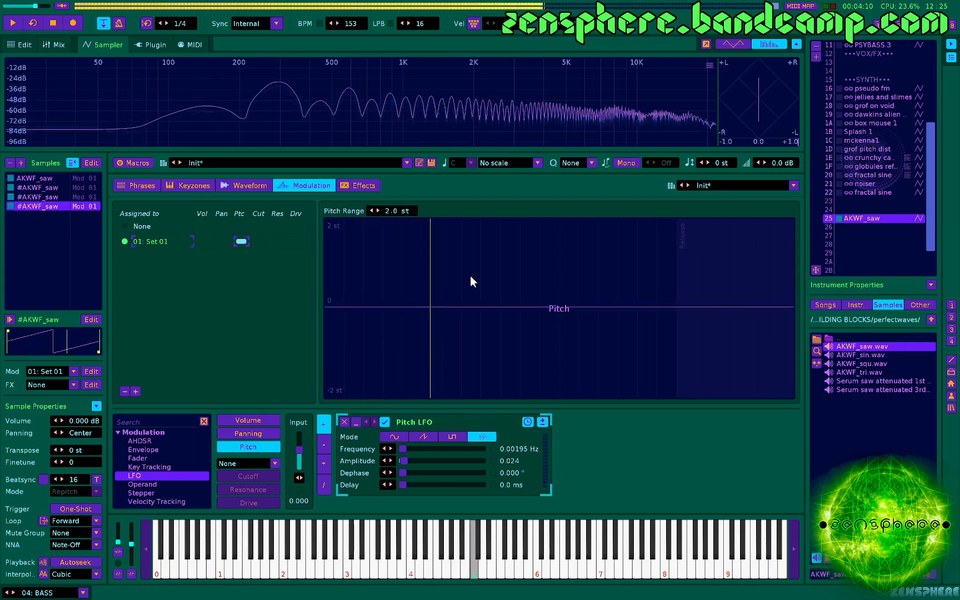
Step: Delete the three duplicate saw samples and audition the single remaining saw for comparison
click(9, 164)
click(9, 164)
click(9, 164)
key(z)
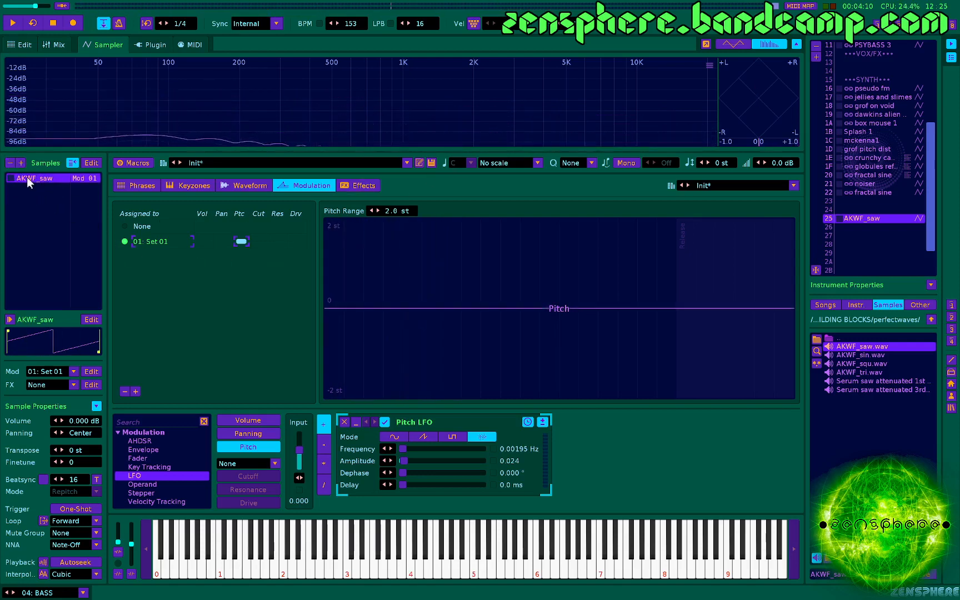
Step: Paste three copies of the saw sample, audition the stack, and set the pitch LFO's amplitude to 0.124
key(ctrl+v)
key(ctrl+v)
key(ctrl+v)
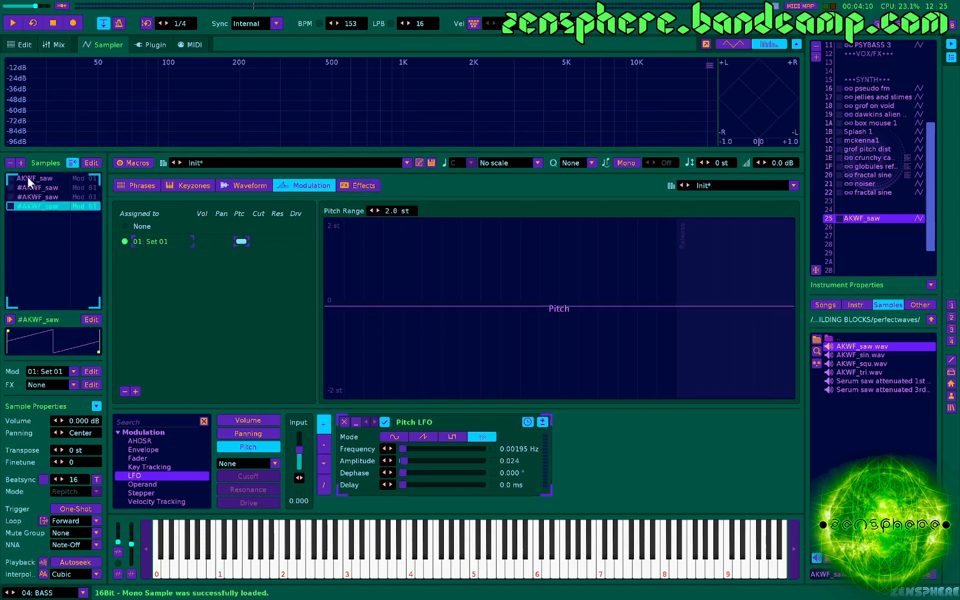
key(z)
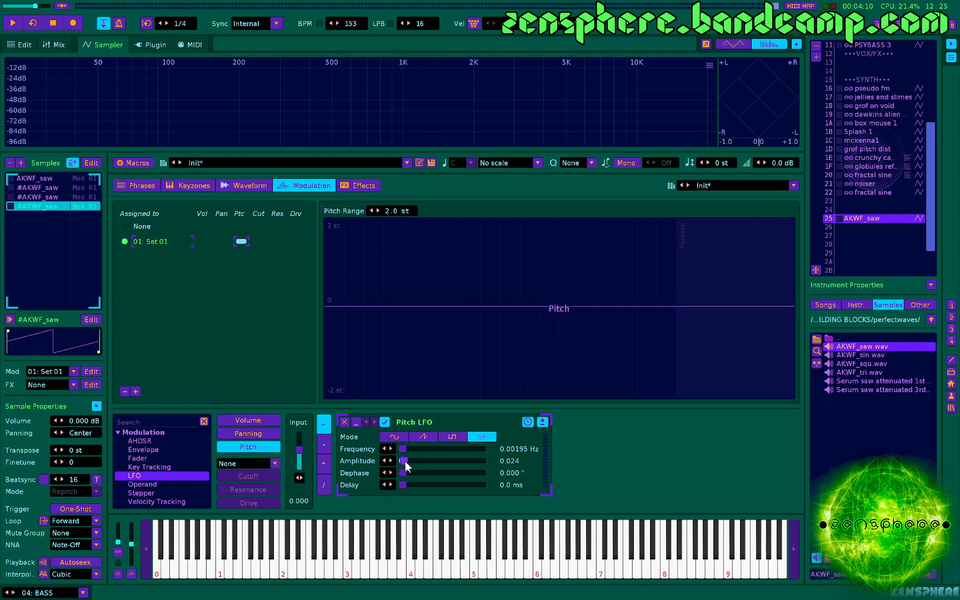
mouse_move(406, 461)
mouse_down()
mouse_move(425, 461)
mouse_move(412, 461)
mouse_up()
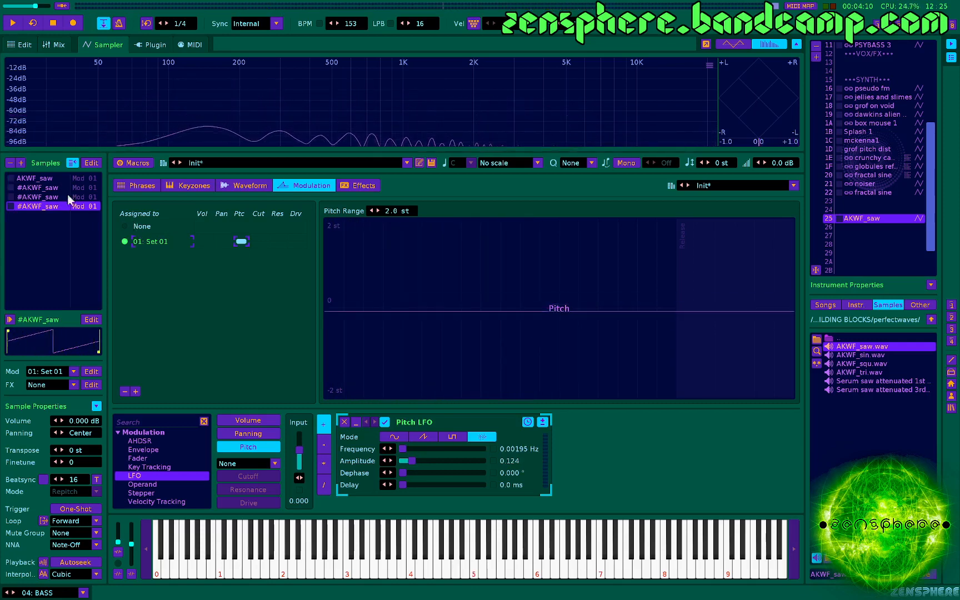
Step: Transpose the second saw sample to 12 st and the fourth saw sample to -12 st
click(34, 188)
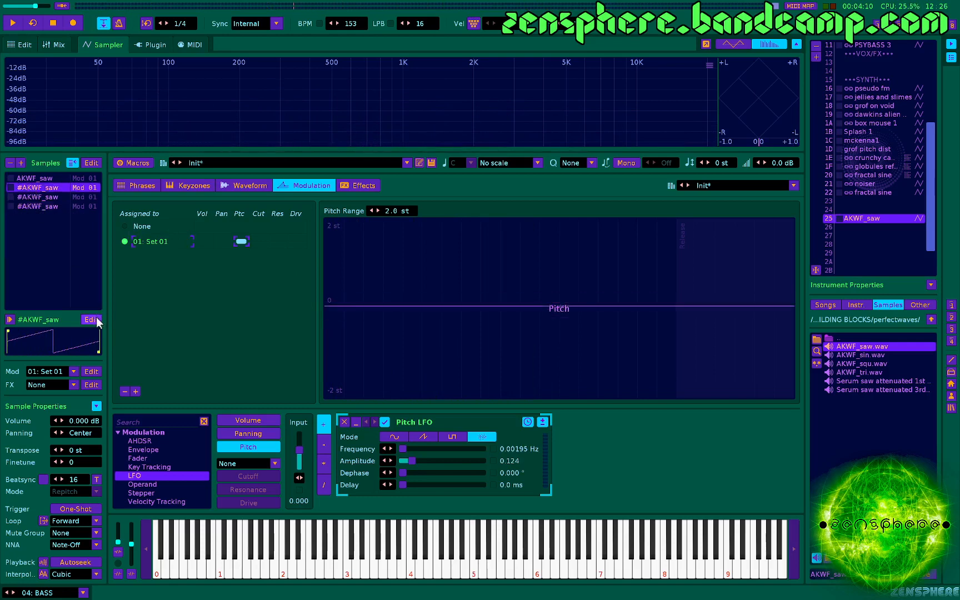
scroll(76, 451, up, 10)
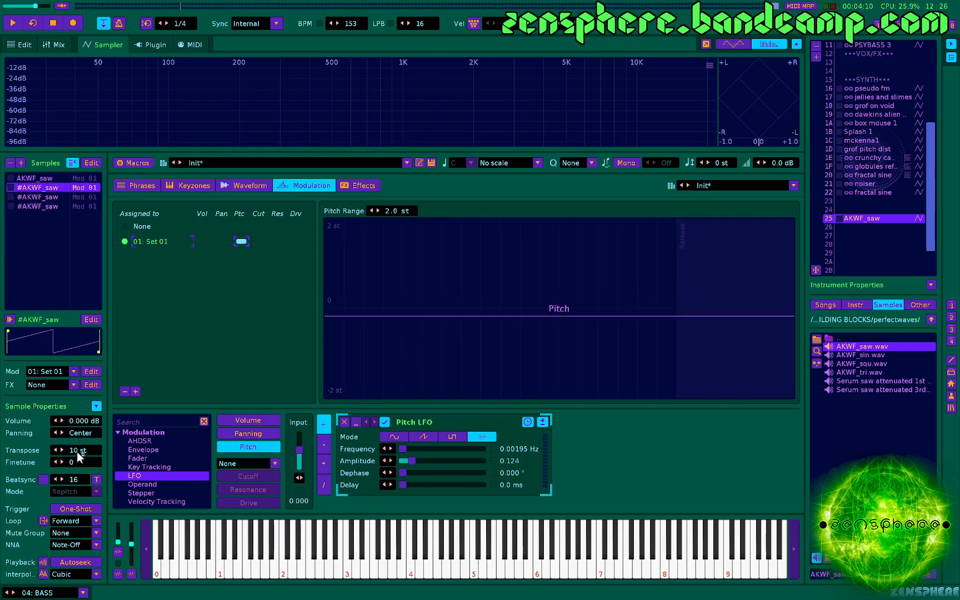
click(47, 206)
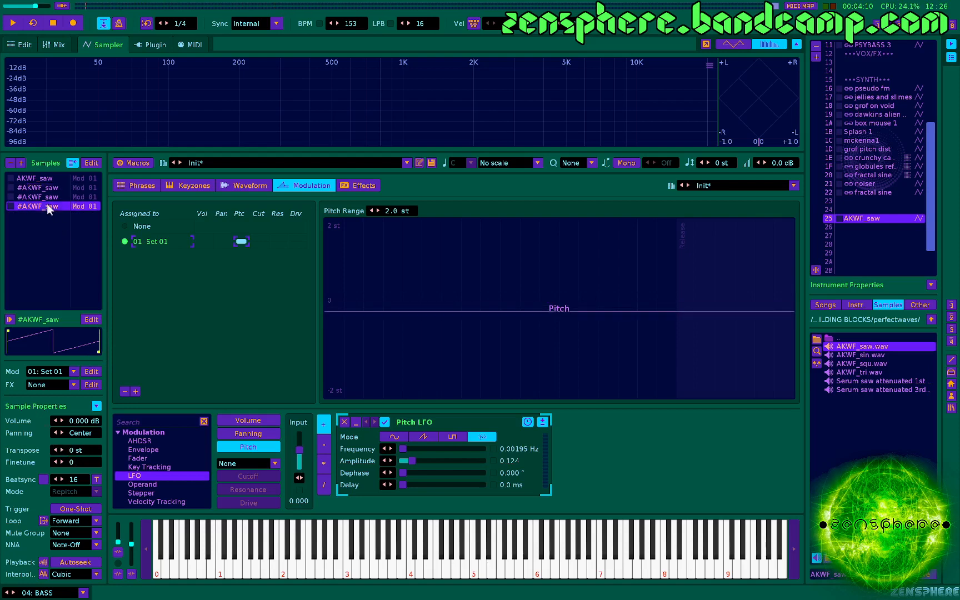
scroll(78, 450, down, 11)
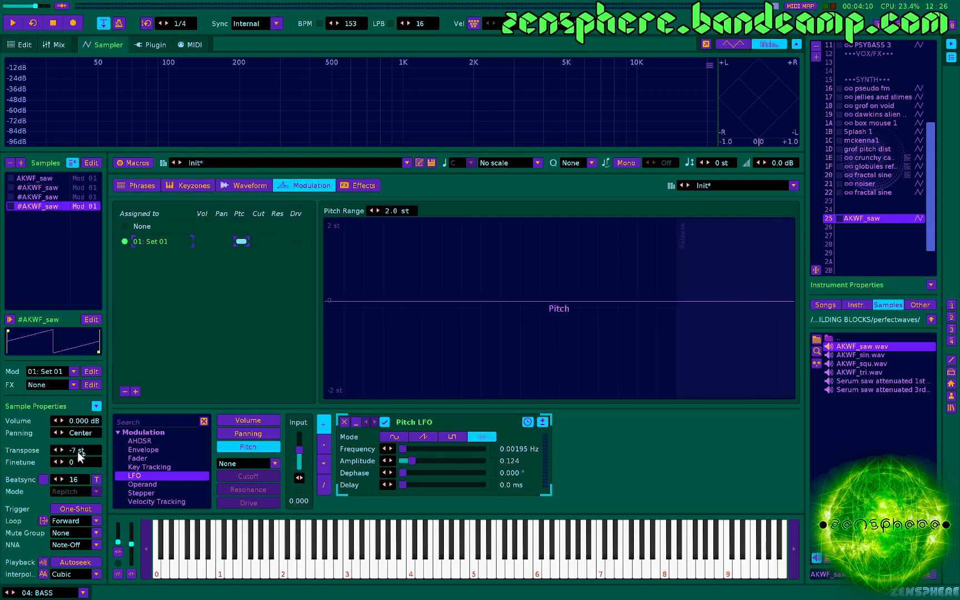
scroll(77, 451, down, 1)
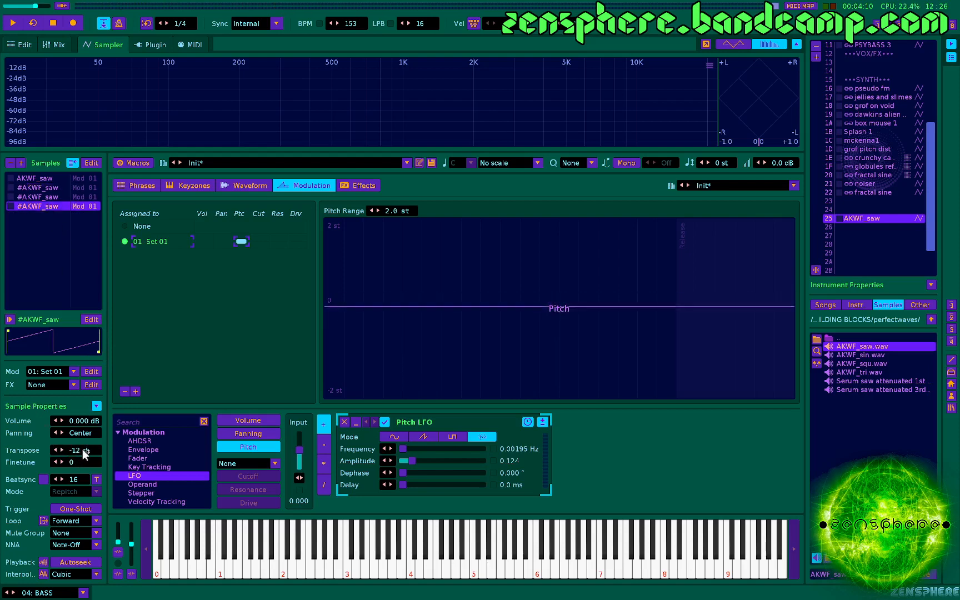
Step: Audition the transposed saw stack and lower the pitch LFO's amplitude to 0.084
key(z)
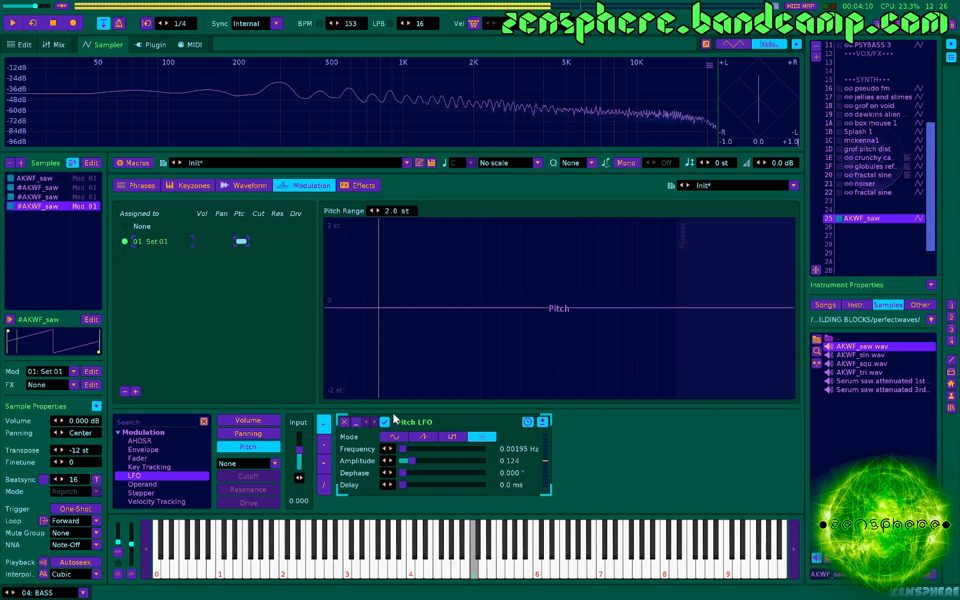
drag(414, 460, 410, 464)
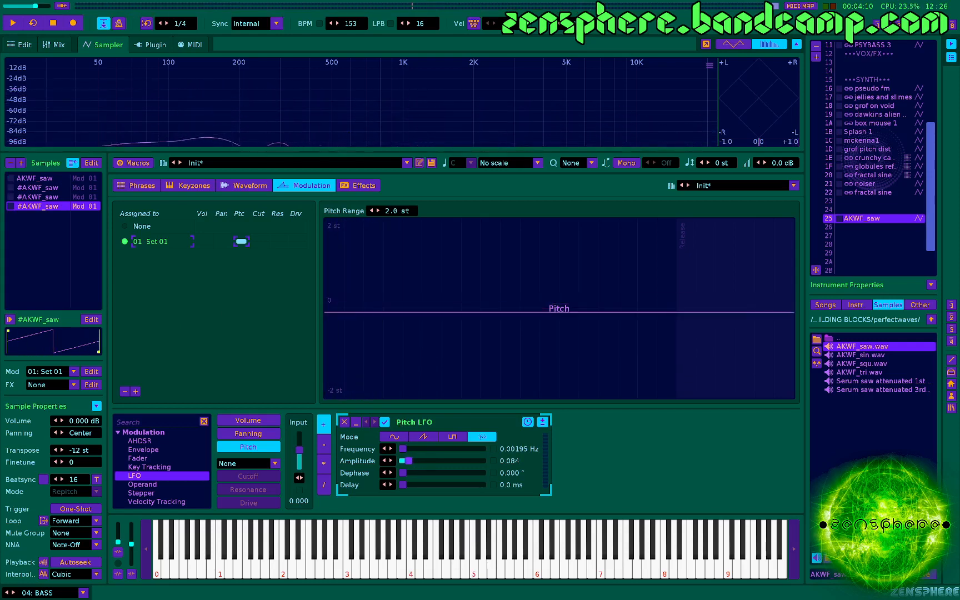
key(q)
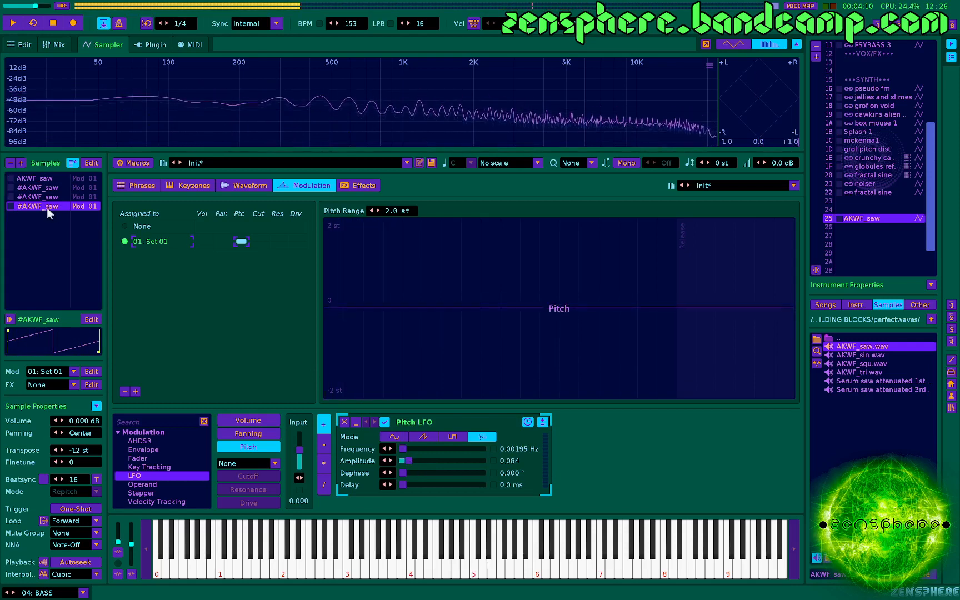
Step: Duplicate the saw sample transposed to 12 st and the one transposed to -12 st, once each
click(46, 188)
key(ctrl+c)
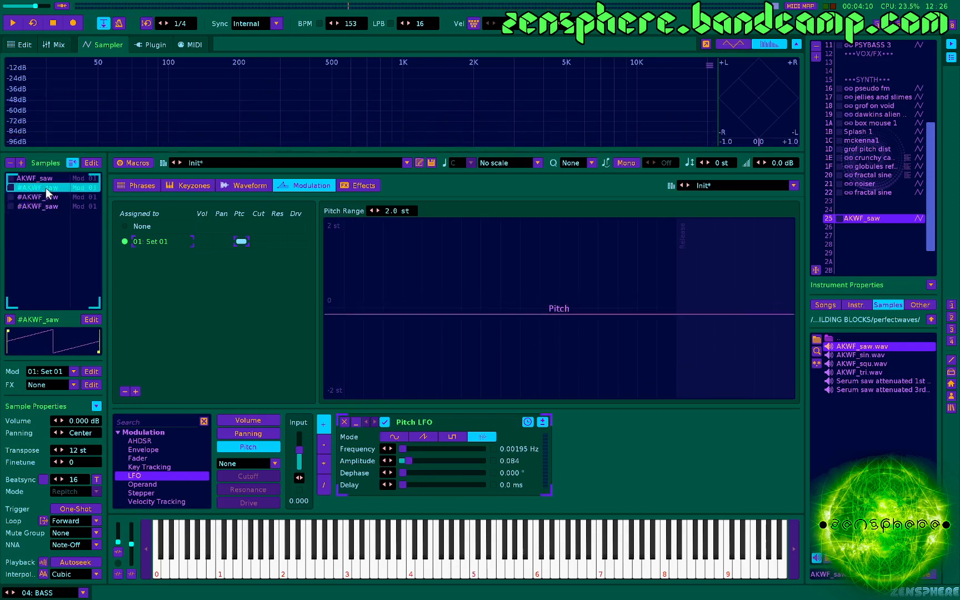
key(ctrl+v)
click(48, 215)
key(ctrl+c)
key(ctrl+v)
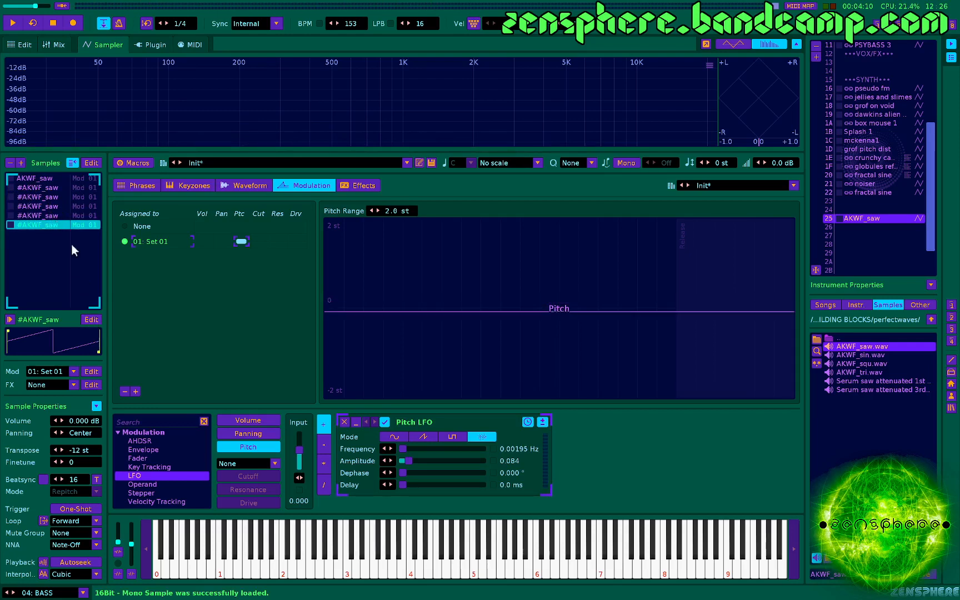
Step: Reduce the pitch LFO's amplitude to 0.064 while auditioning the six-saw stack
key(q)
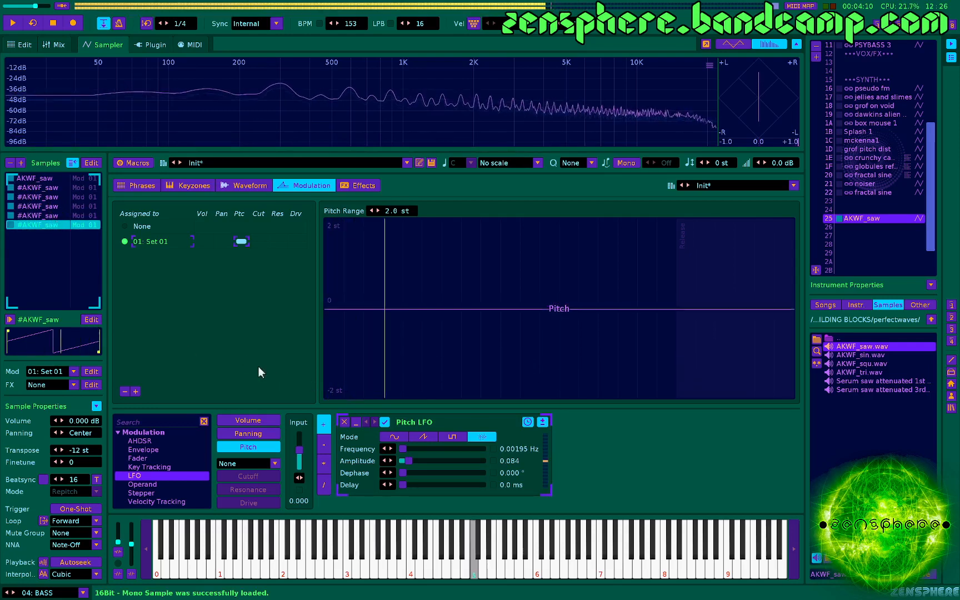
drag(408, 460, 407, 460)
key(q)
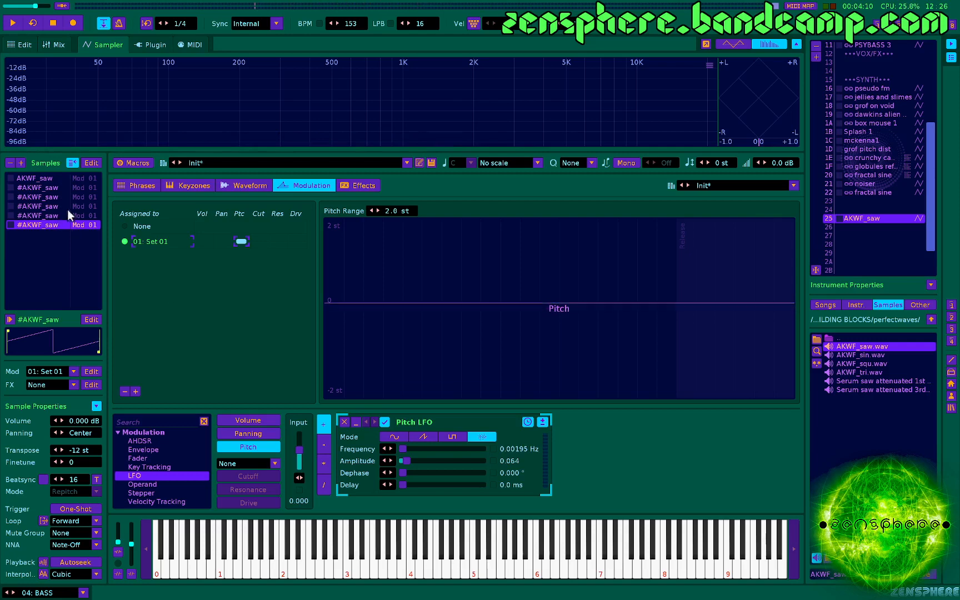
Step: Add an LFO to the panning modulation in random mode at 0.00195 Hz and audition the stereo spread
click(248, 434)
double_click(142, 475)
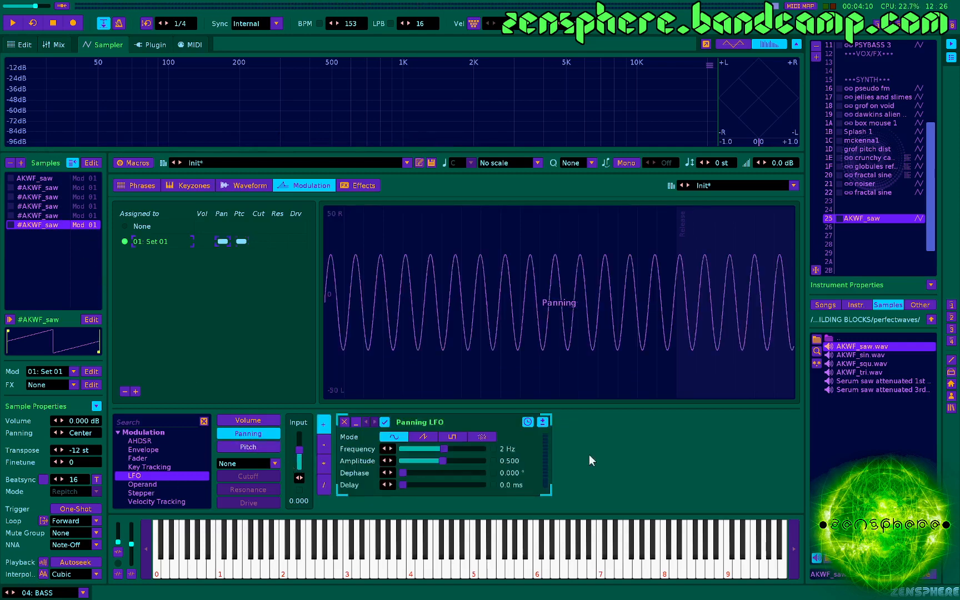
click(482, 437)
drag(444, 449, 402, 450)
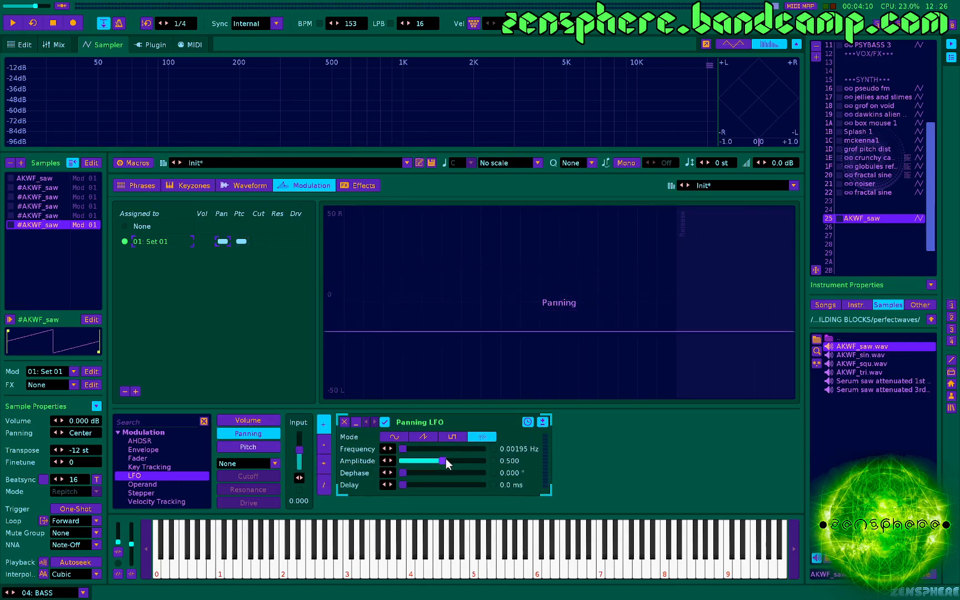
key(q)
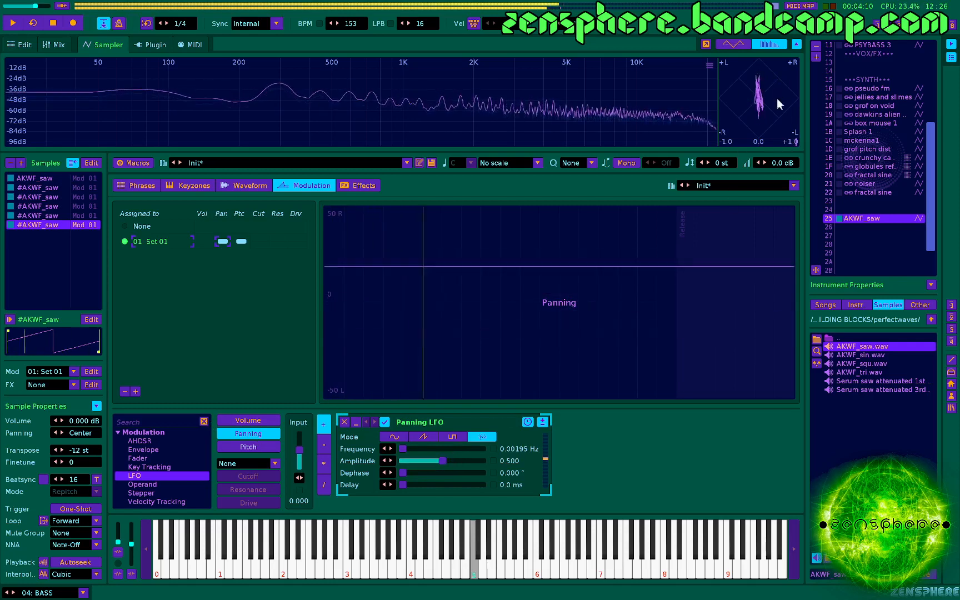
key(q)
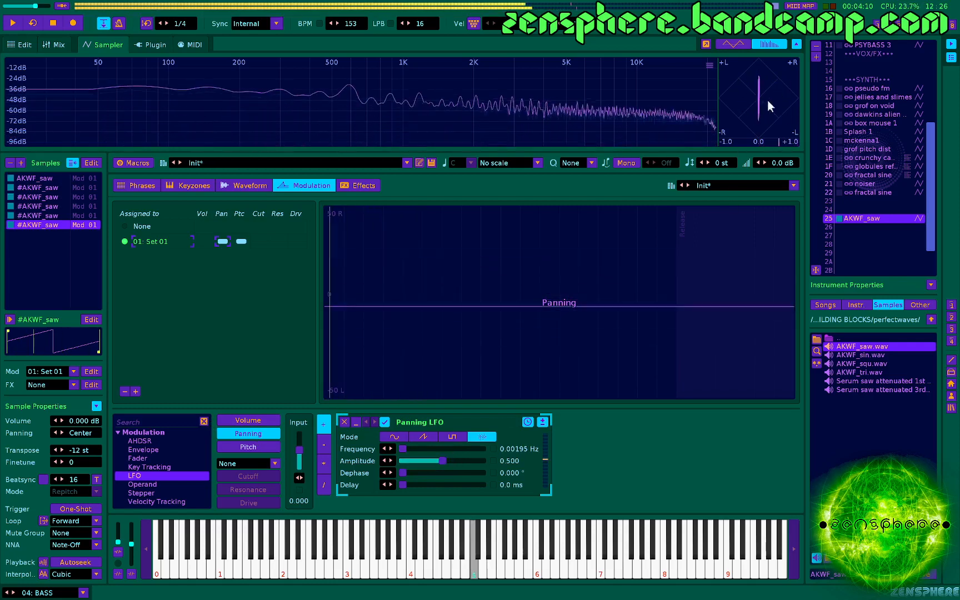
Step: Raise the panning LFO's amplitude to 0.851 and audition the stack
drag(460, 462, 472, 463)
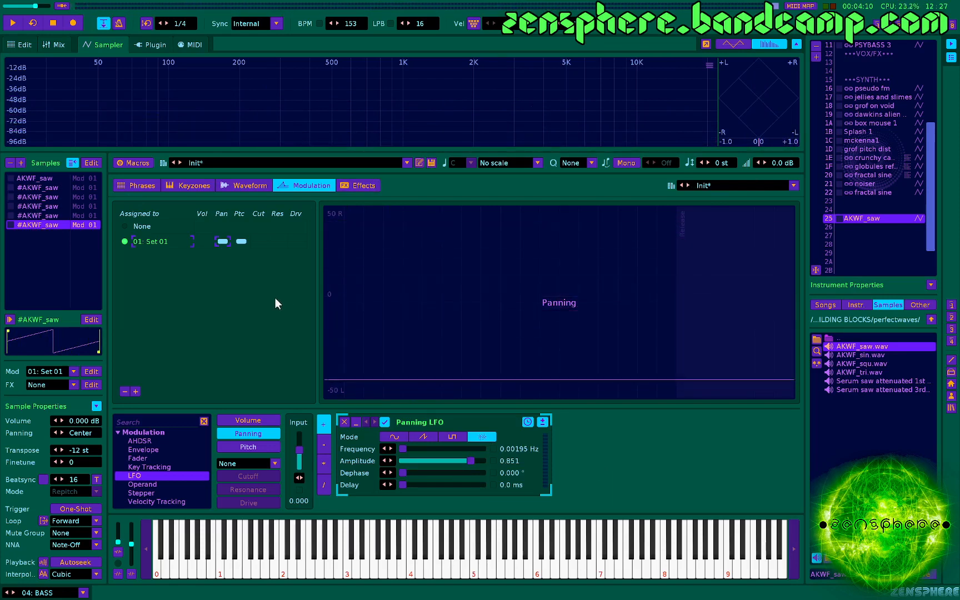
key(q)
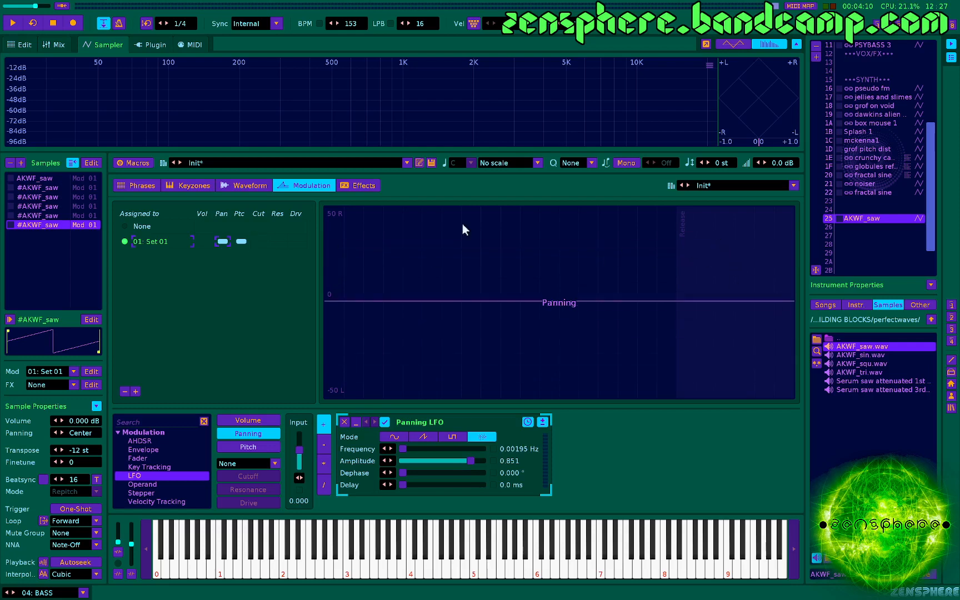
Step: Delete all six AKWF_saw samples from the instrument
click(9, 163)
click(9, 163)
click(10, 162)
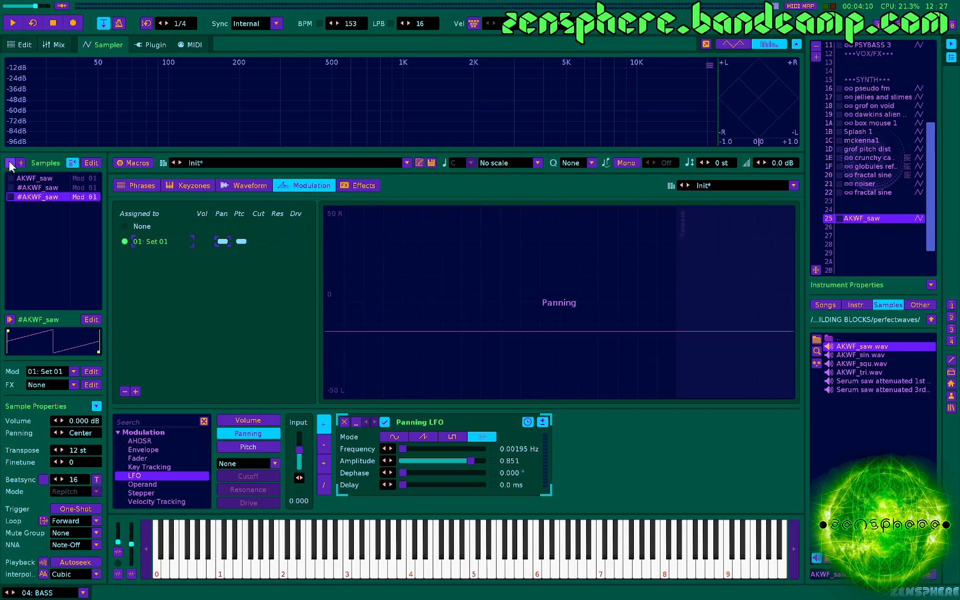
click(9, 163)
click(9, 162)
click(10, 163)
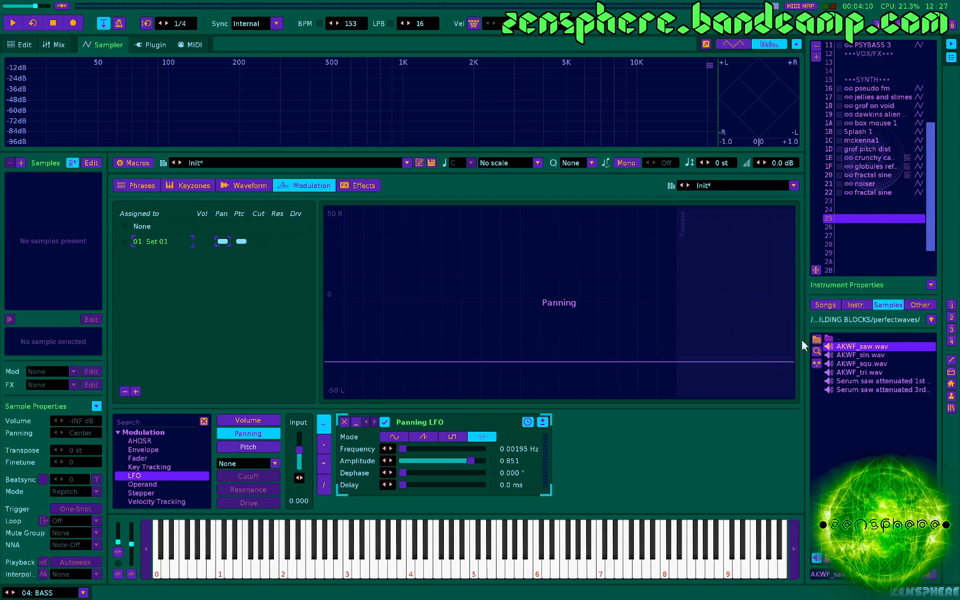
Step: Browse the sample library to the AKWF_distorted folder inside BUILDING BLOCKS/AKWF
click(932, 319)
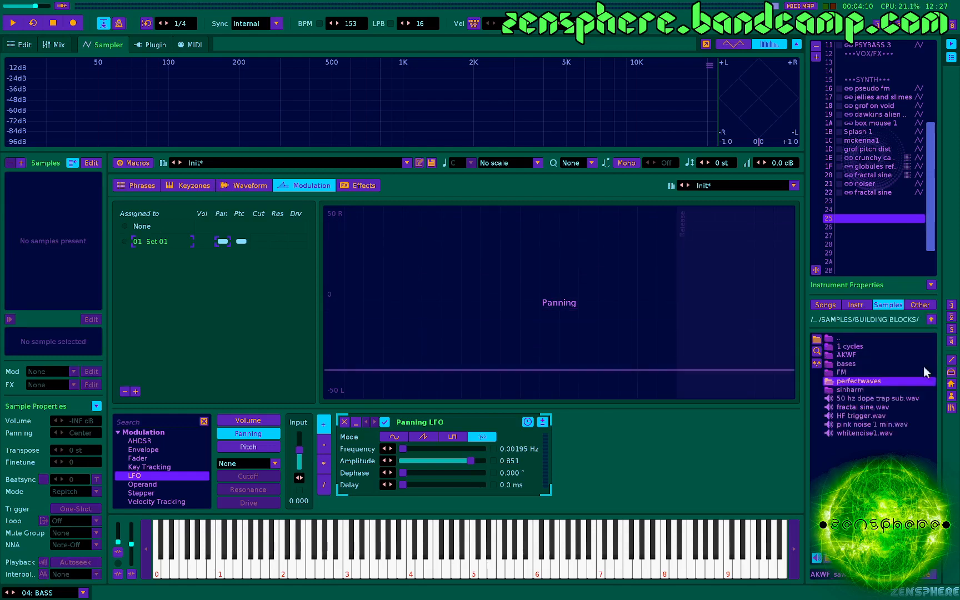
double_click(846, 355)
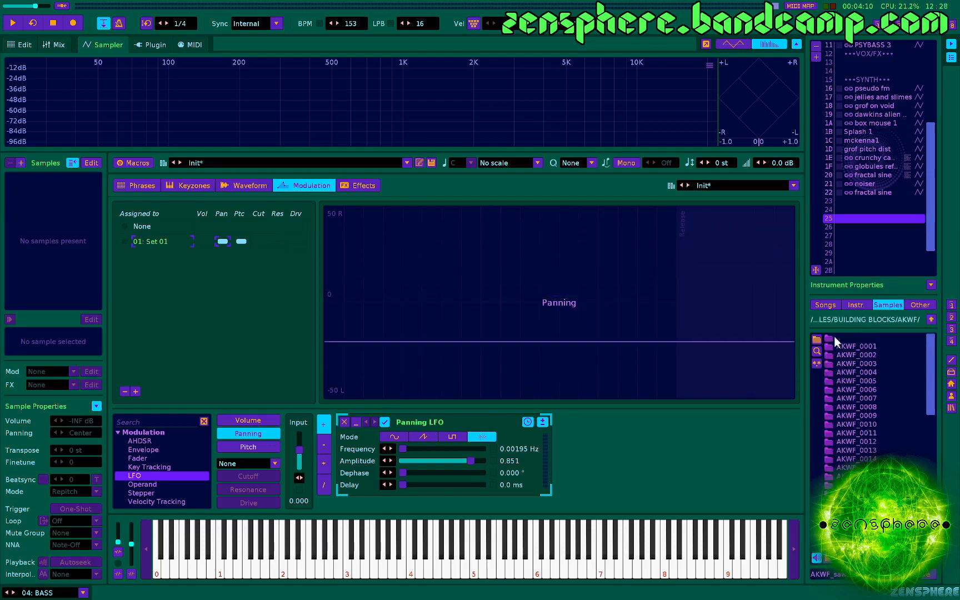
scroll(870, 416, down, 7)
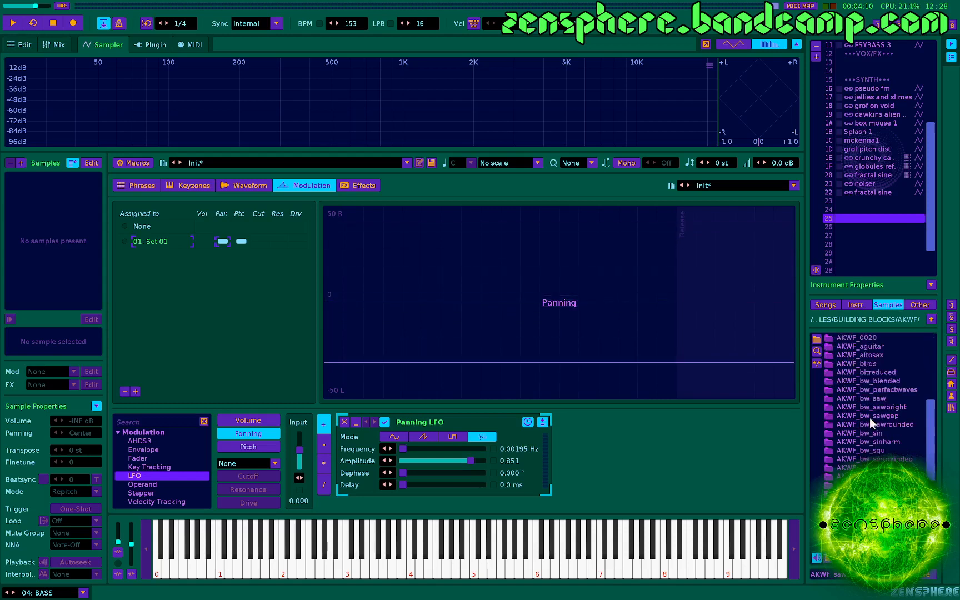
scroll(856, 408, down, 2)
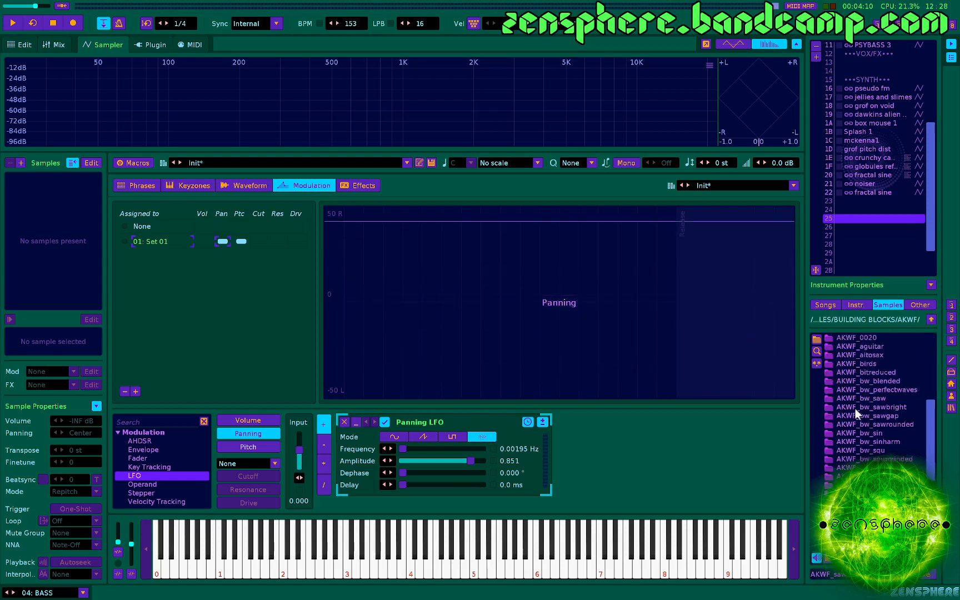
scroll(855, 408, down, 4)
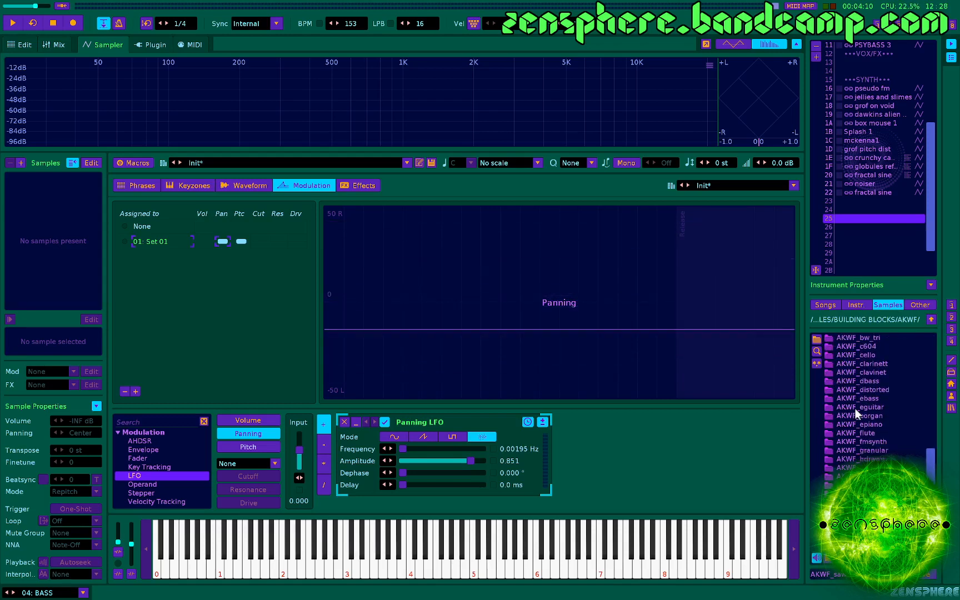
scroll(856, 436, down, 2)
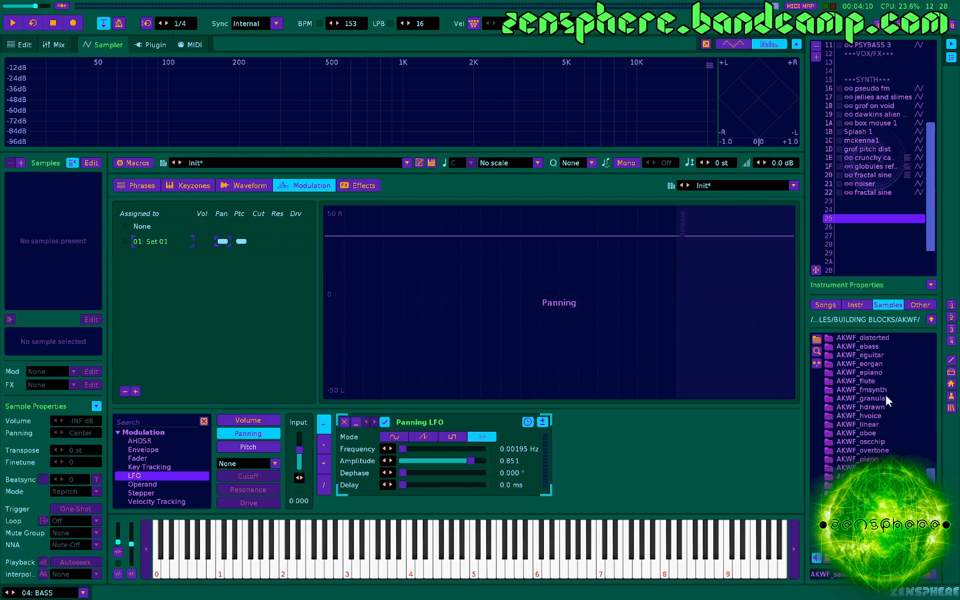
scroll(881, 404, up, 2)
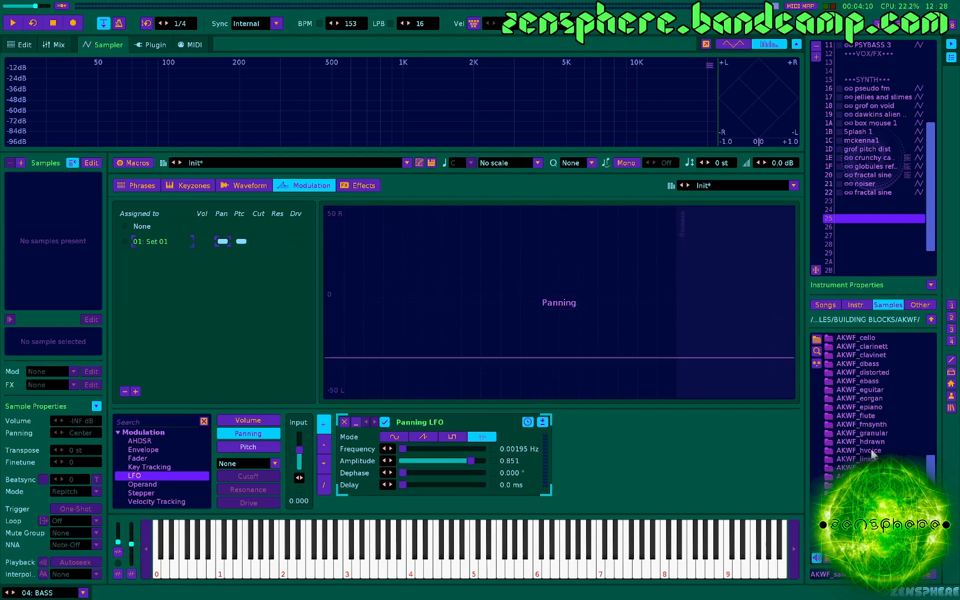
double_click(876, 369)
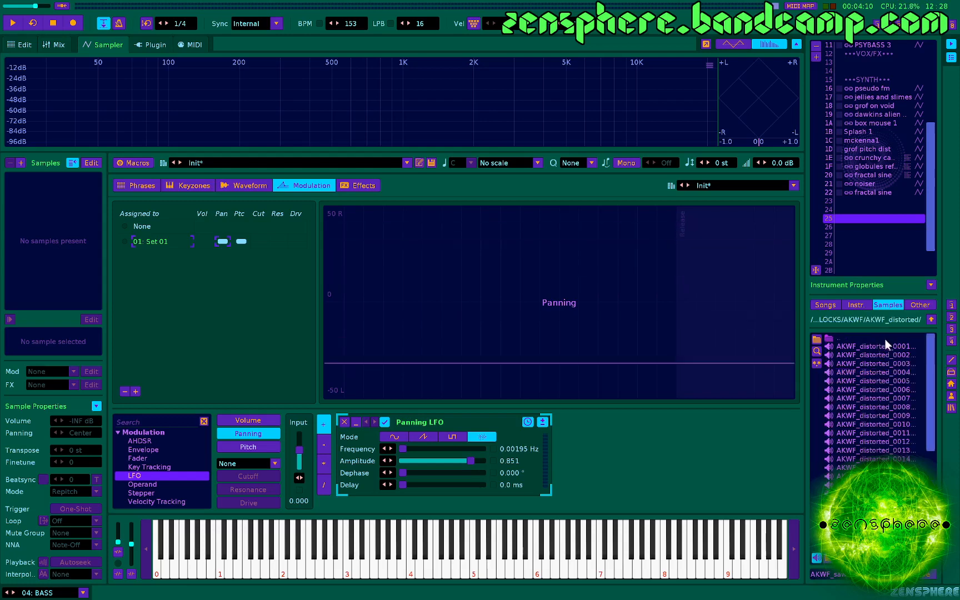
Step: Try loading the samples from AKWF_distorted_0001 to AKWF_distorted_0007 one at a time
click(880, 348)
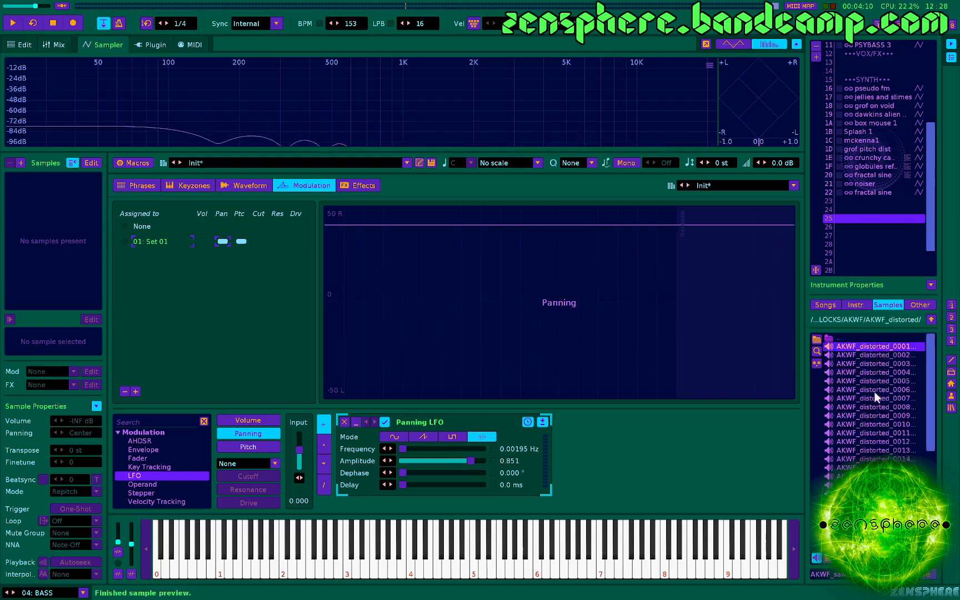
shift+click(868, 405)
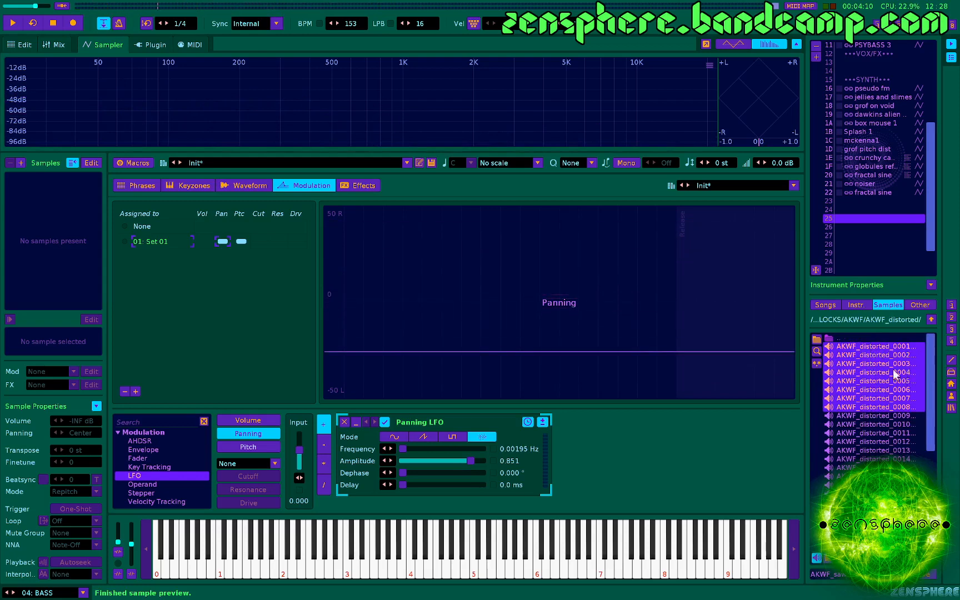
click(869, 348)
double_click(869, 348)
double_click(870, 355)
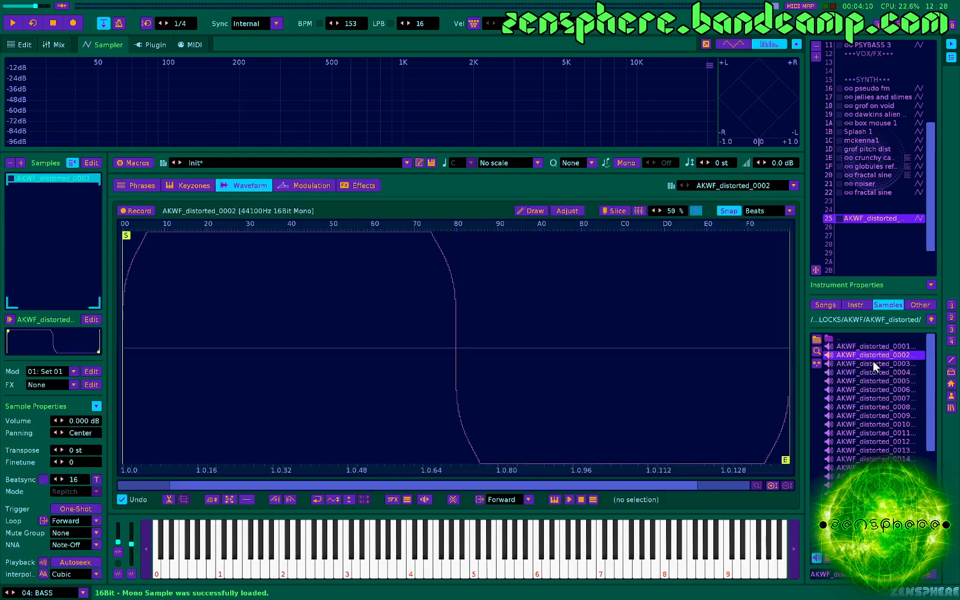
double_click(873, 362)
double_click(872, 372)
double_click(873, 379)
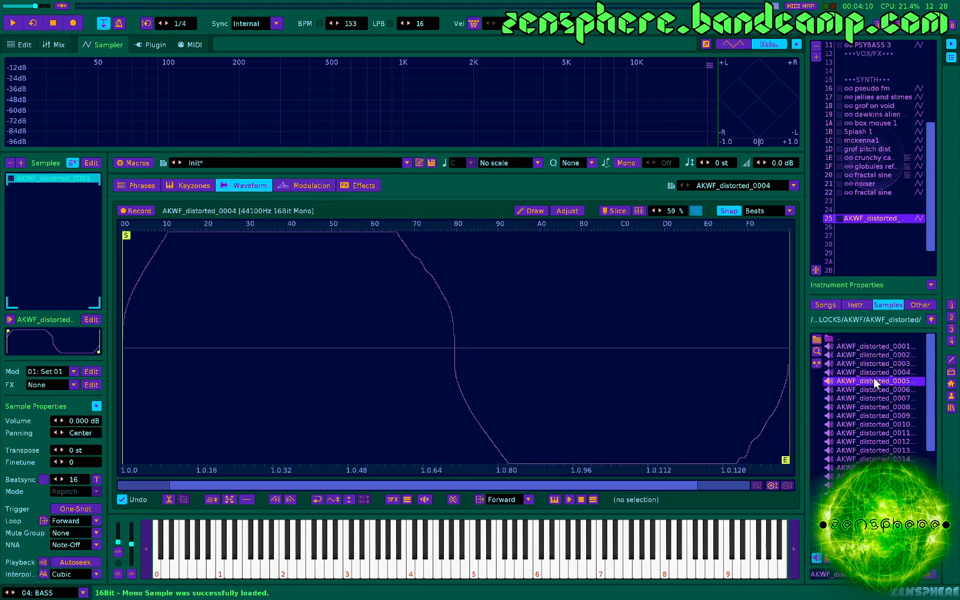
double_click(873, 388)
double_click(873, 397)
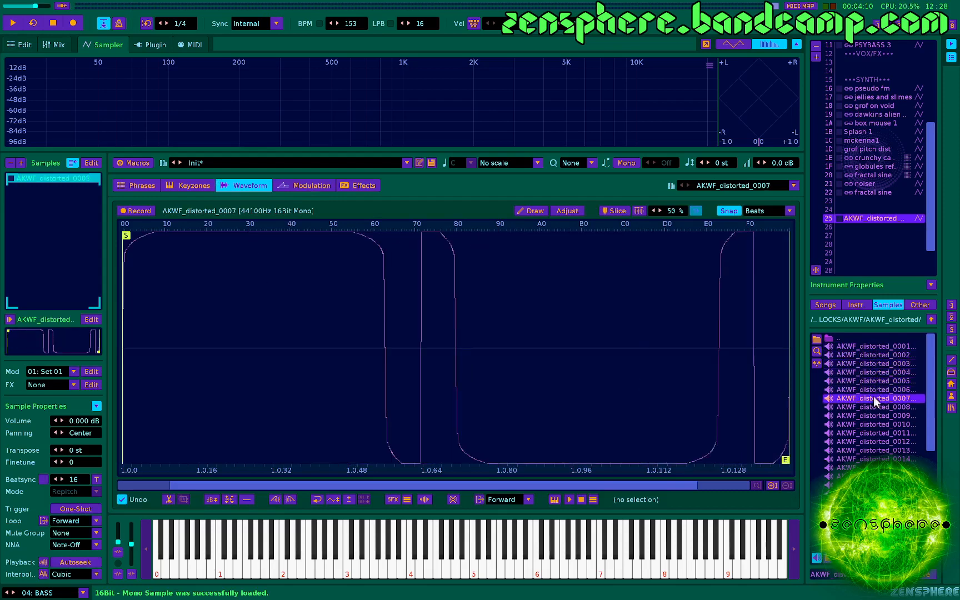
Step: Load AKWF_distorted_0001 to 0008 together into the instrument's sample list and delete the extra AKWF_distorted_0007 in the first slot
click(875, 349)
shift+click(876, 405)
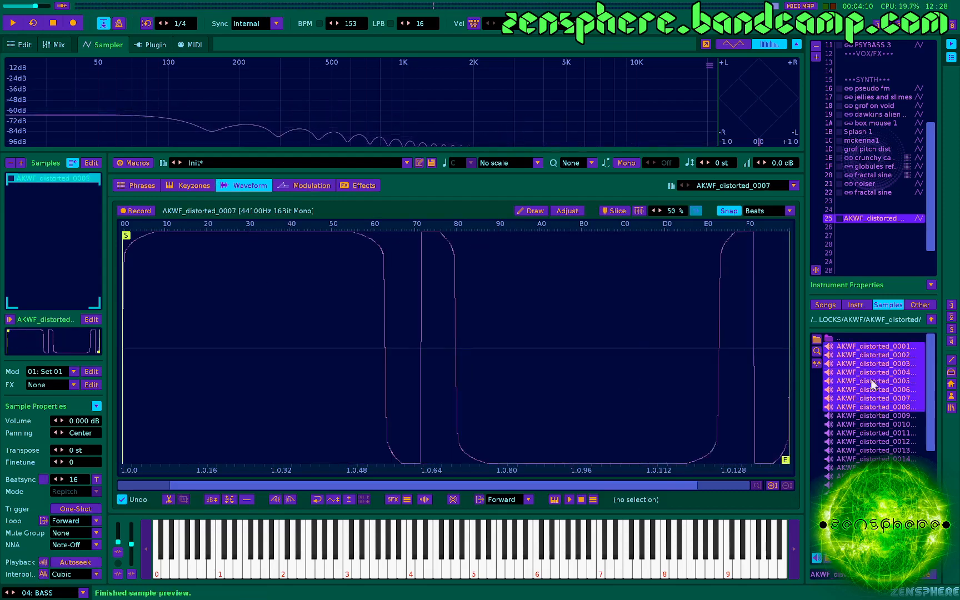
drag(870, 351, 58, 214)
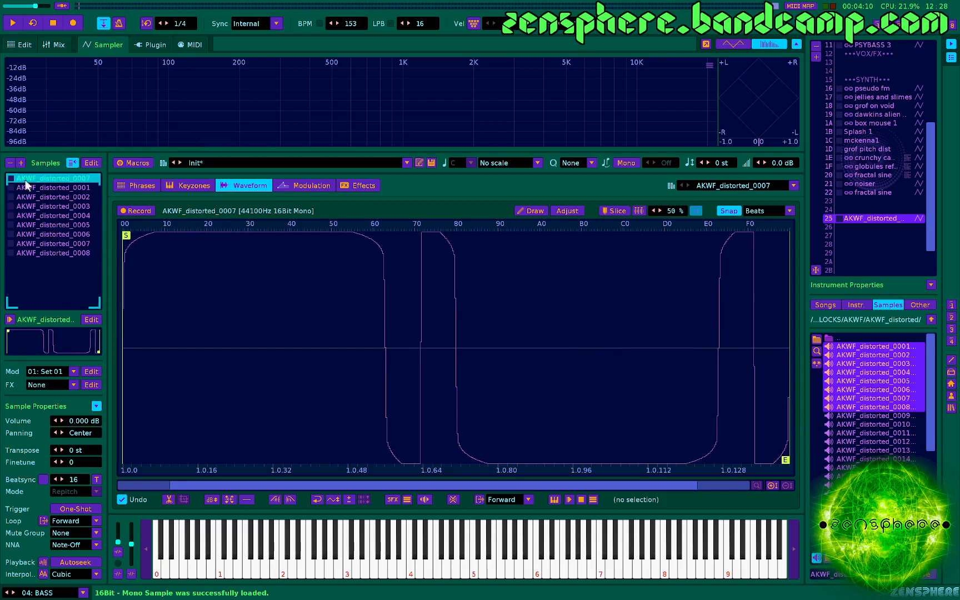
click(10, 164)
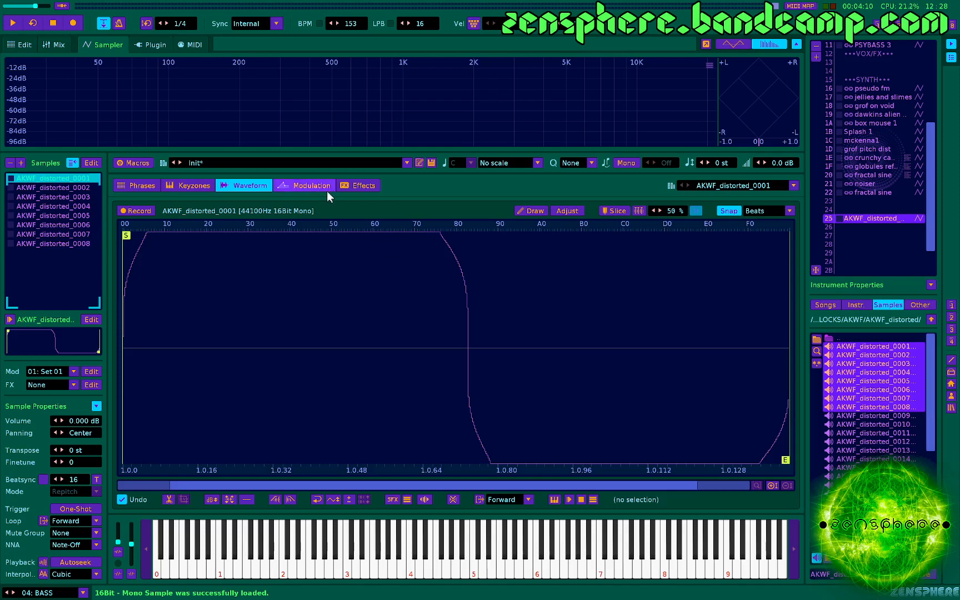
Step: Audition the eight distorted layers and review the pitch modulation of the set
key(z)
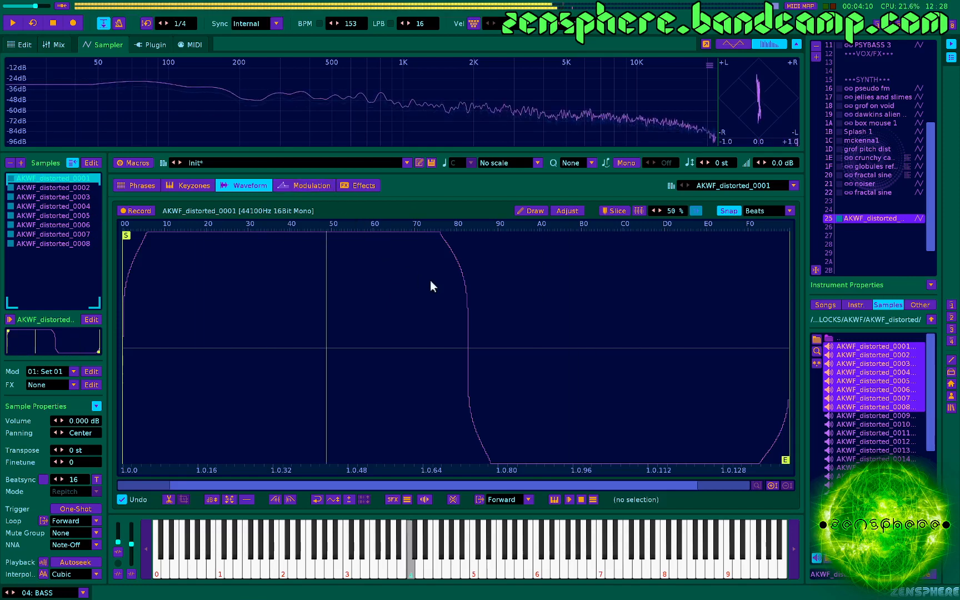
click(316, 184)
click(267, 447)
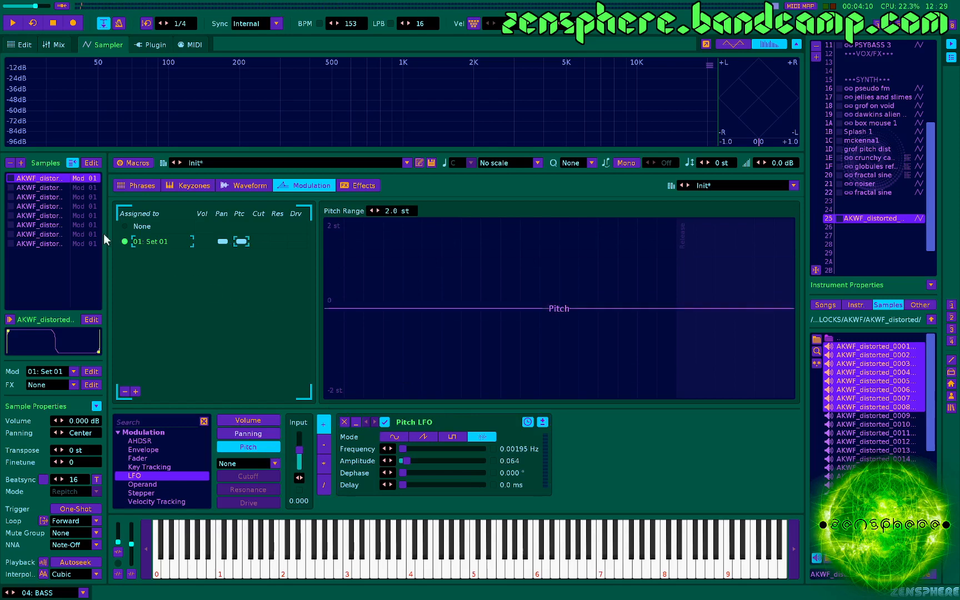
key(q)
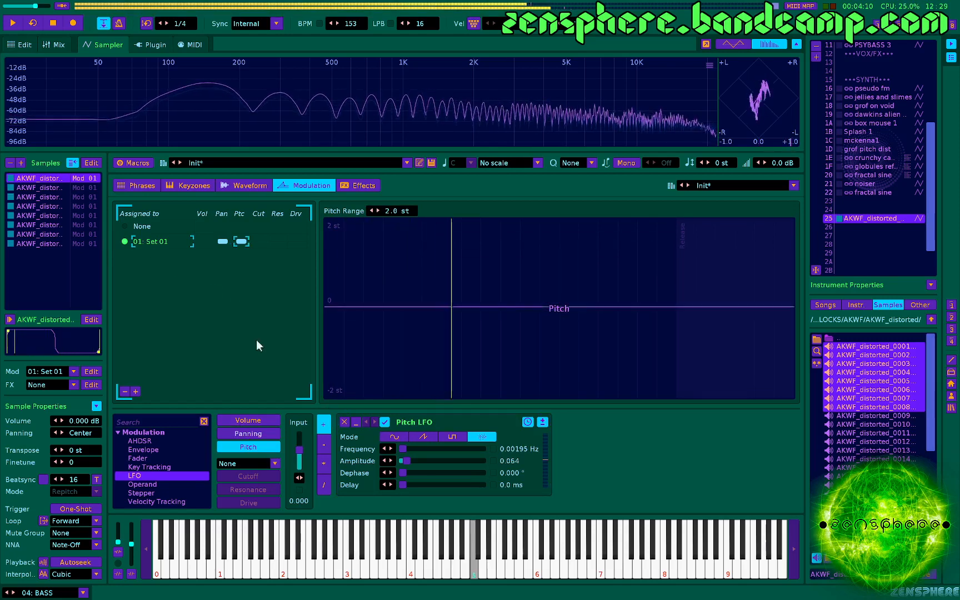
Step: Compare the layered sound with the panning LFO and the pitch LFO each bypassed, re-enabling both
click(260, 437)
key(q)
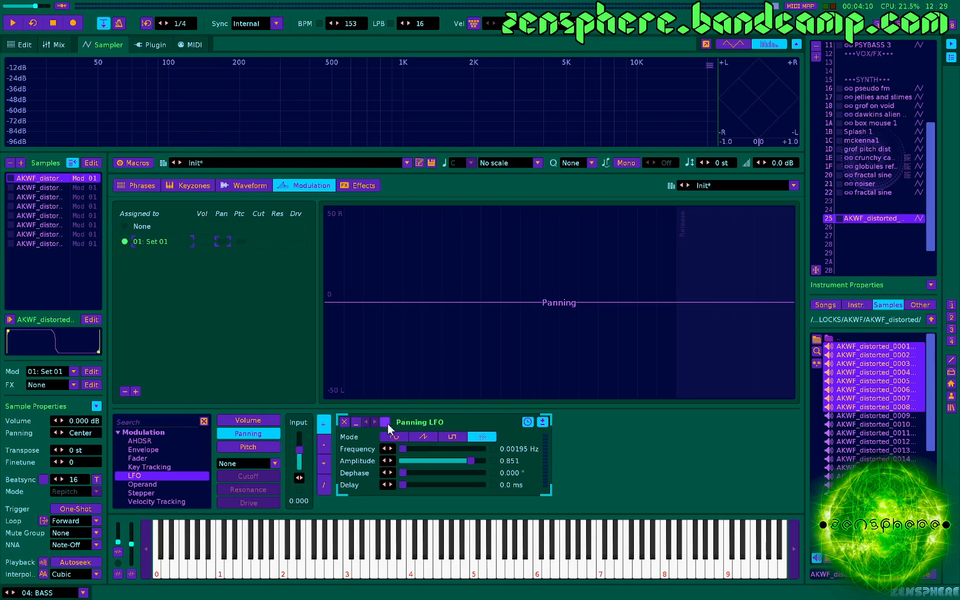
click(252, 446)
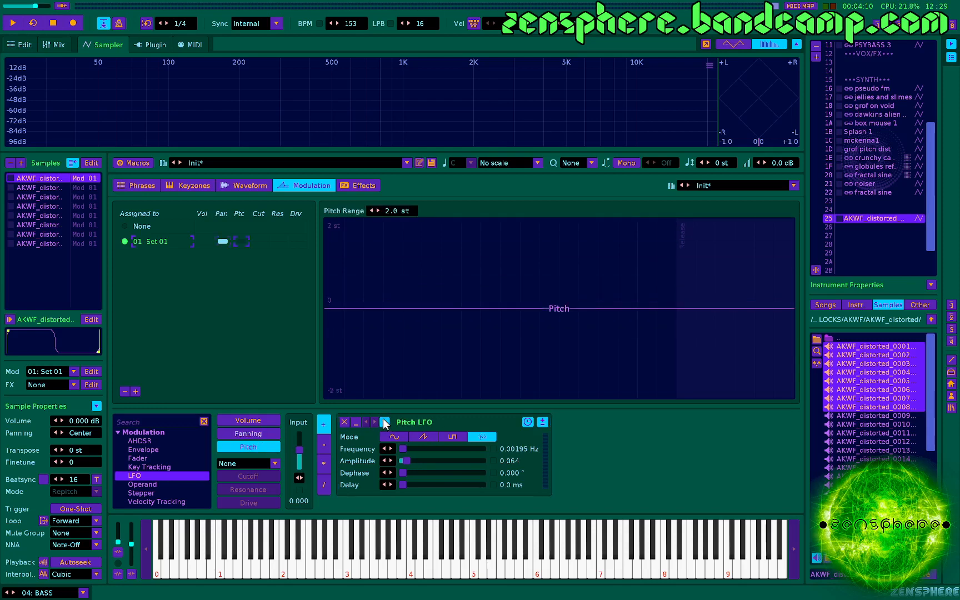
click(384, 423)
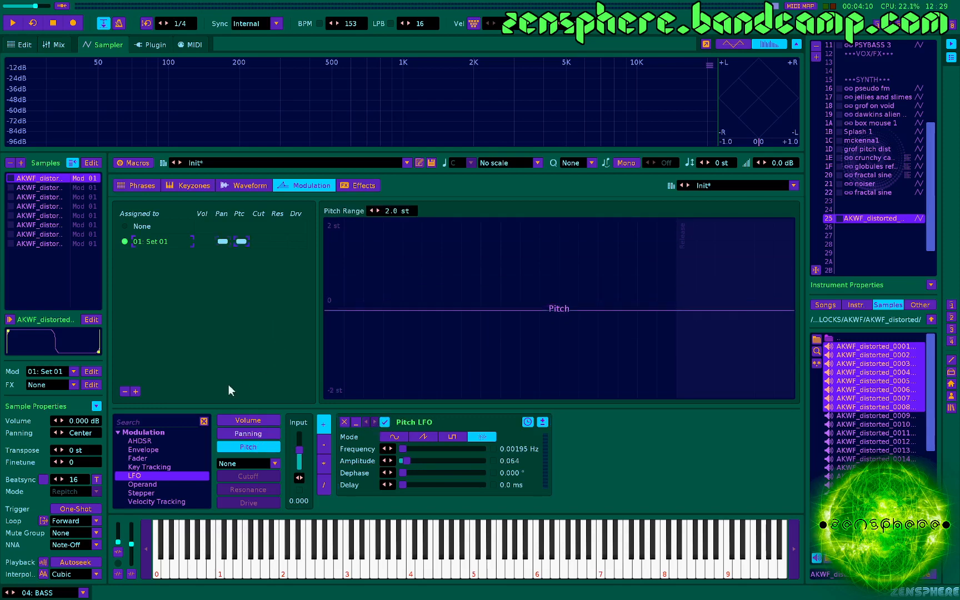
Step: Set the pitch LFO's amplitude to 0.100 while auditioning the distorted stack
key(q)
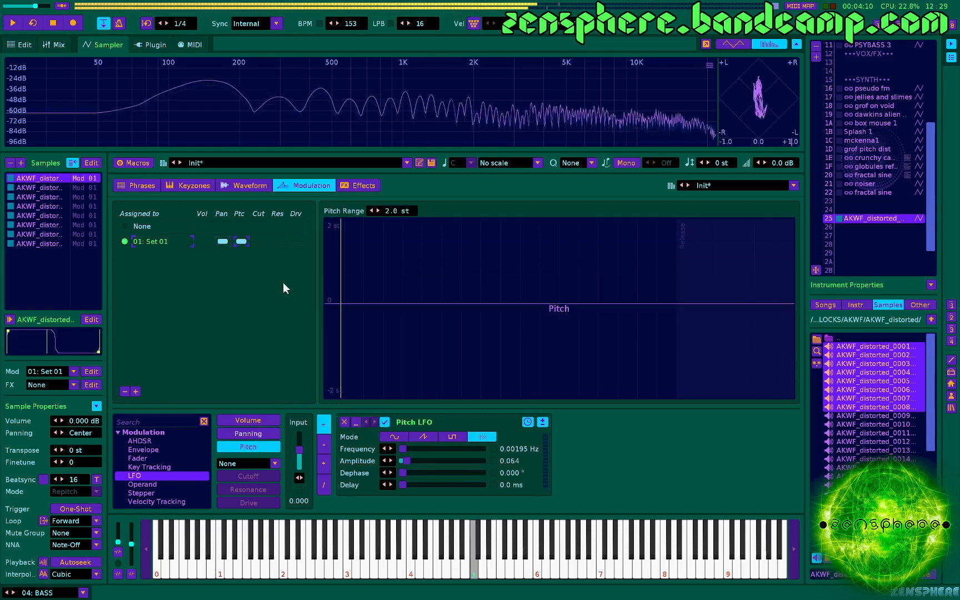
drag(407, 461, 410, 460)
key(z)
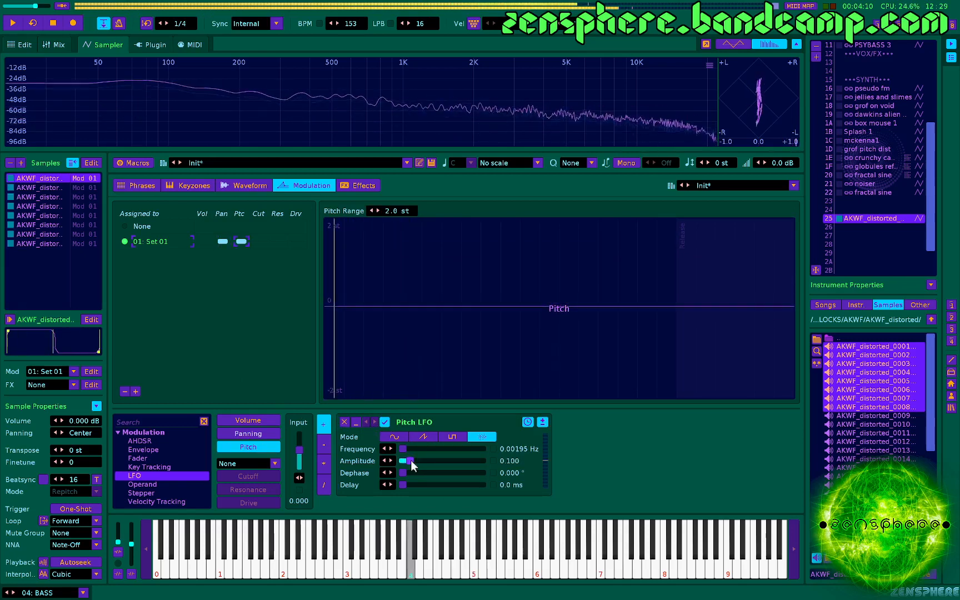
Step: Add an AHDSR envelope to the volume modulation with a 160 ms attack and 0.504 sustain, and audition it
click(260, 420)
double_click(144, 440)
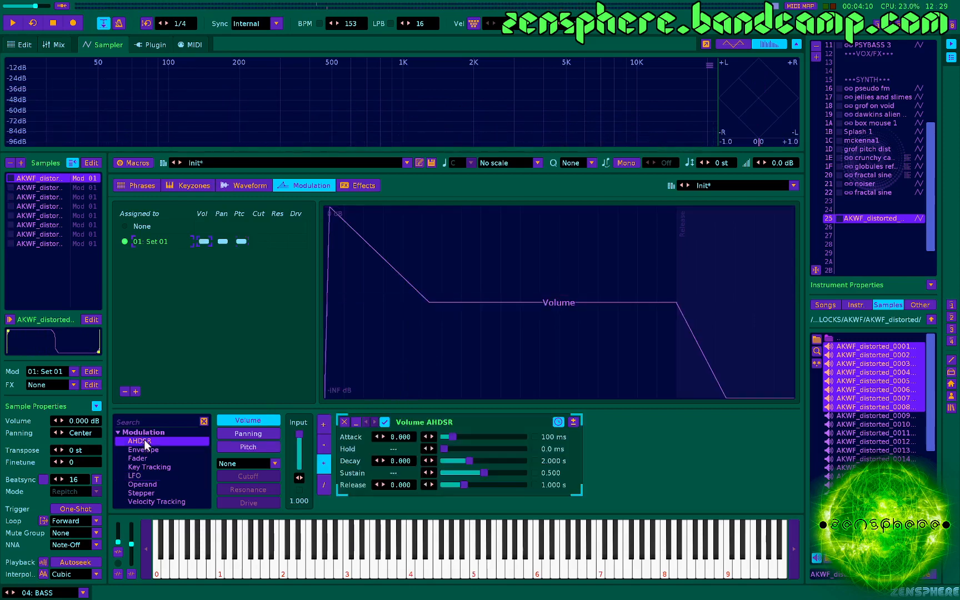
drag(455, 441, 457, 440)
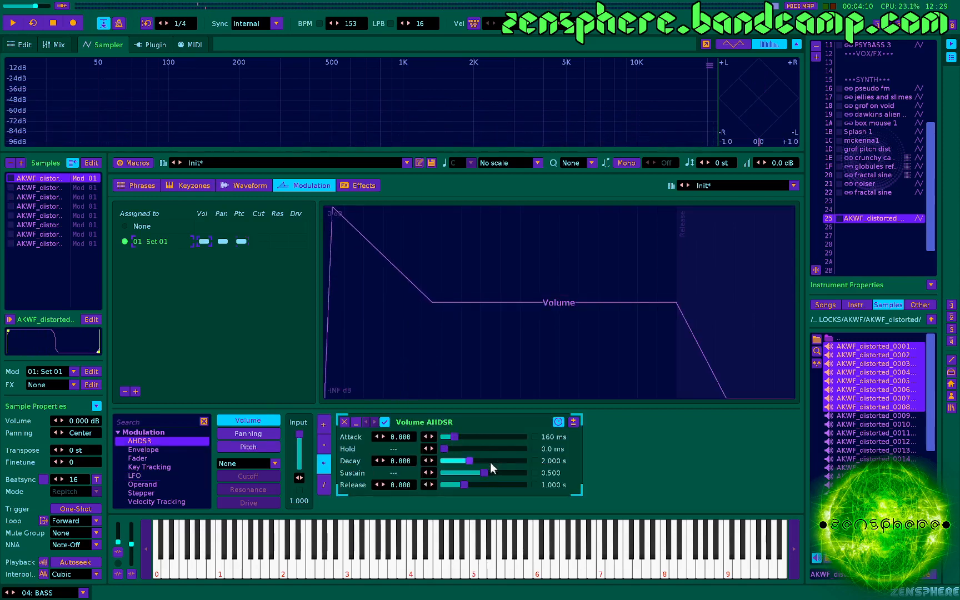
drag(486, 473, 485, 473)
key(z)
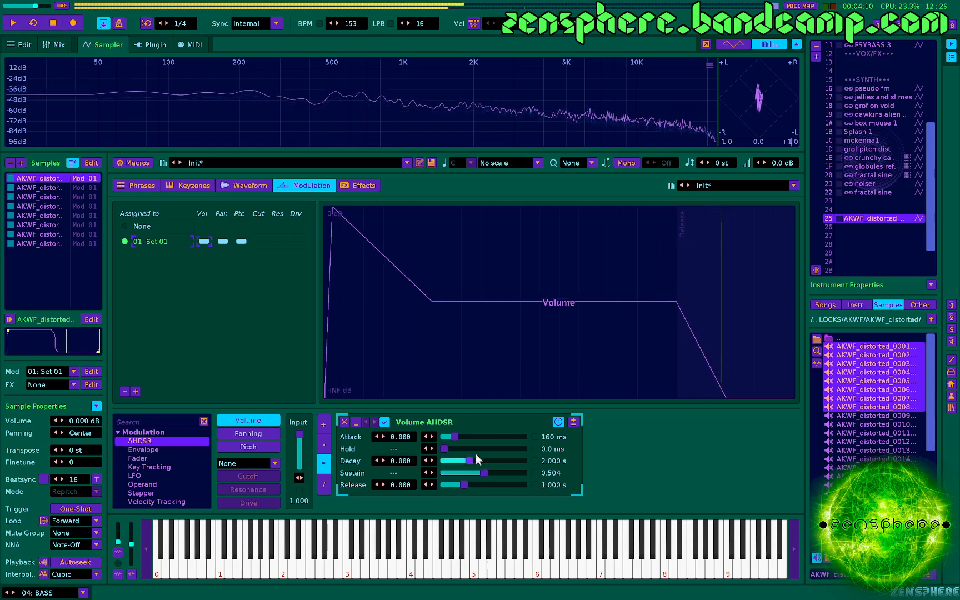
Step: Set the volume envelope's release to 567 ms and its attack to 342 ms while auditioning notes
drag(454, 437, 450, 437)
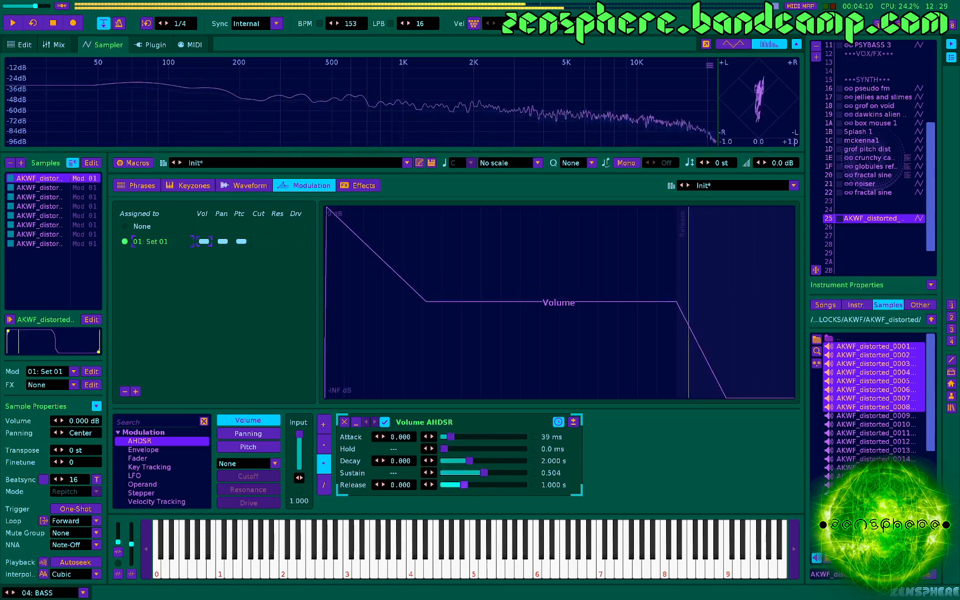
drag(464, 485, 461, 485)
key(z)
drag(450, 437, 458, 437)
key(z)
key(z)
key(q)
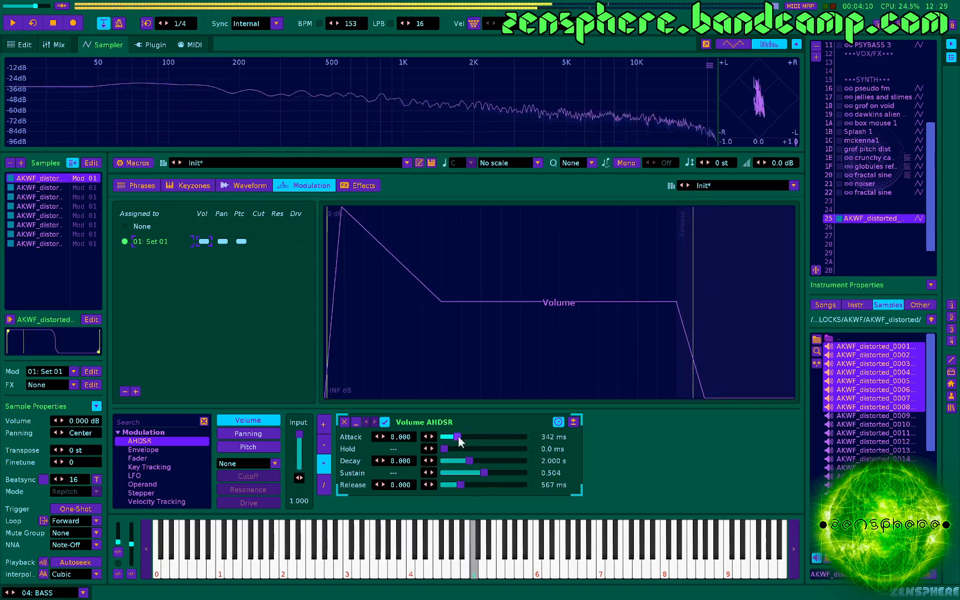
key(z)
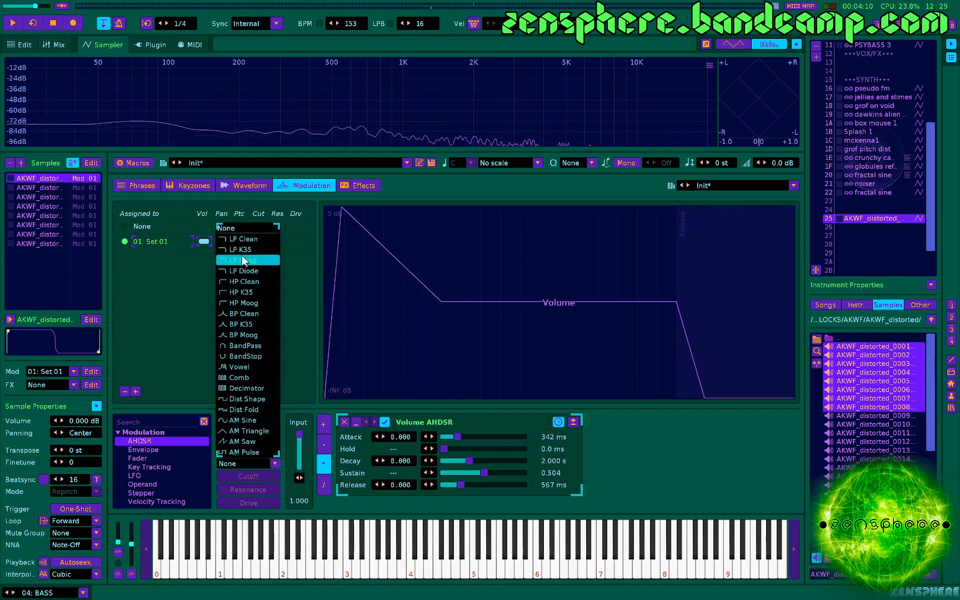
Step: Set the modulation filter to LP Clean and lower its cutoff input to 0.426
click(243, 239)
click(260, 472)
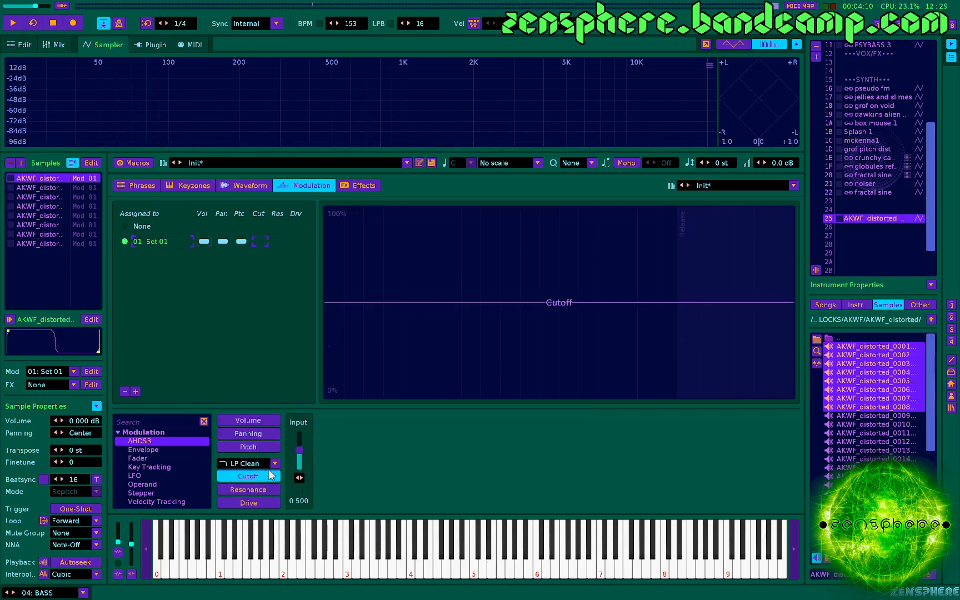
mouse_move(307, 440)
mouse_down()
mouse_move(299, 462)
mouse_move(299, 452)
mouse_up()
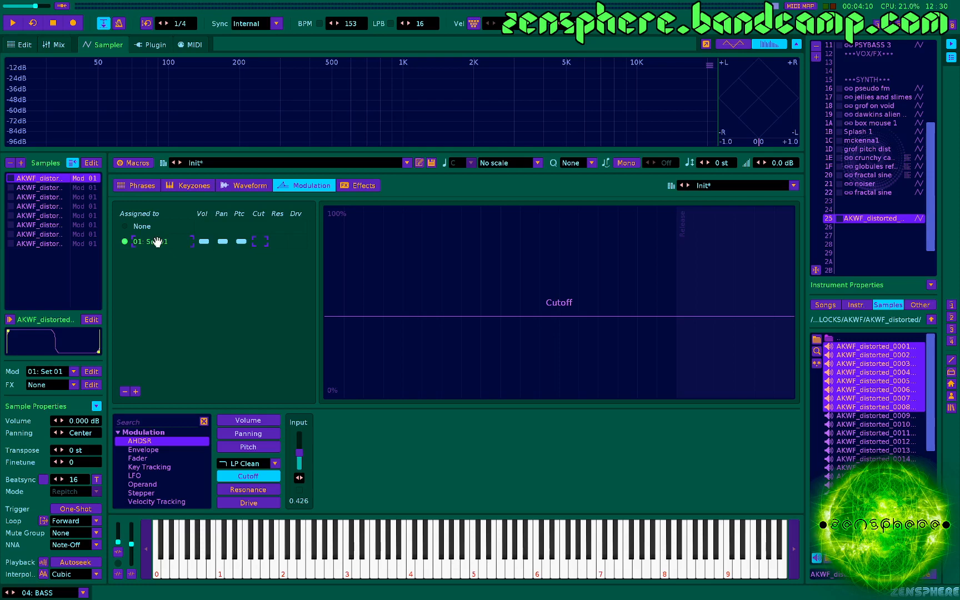
Step: Set the pitch modulation range to 12 semitones and the pitch LFO's amplitude to 0.000
click(258, 445)
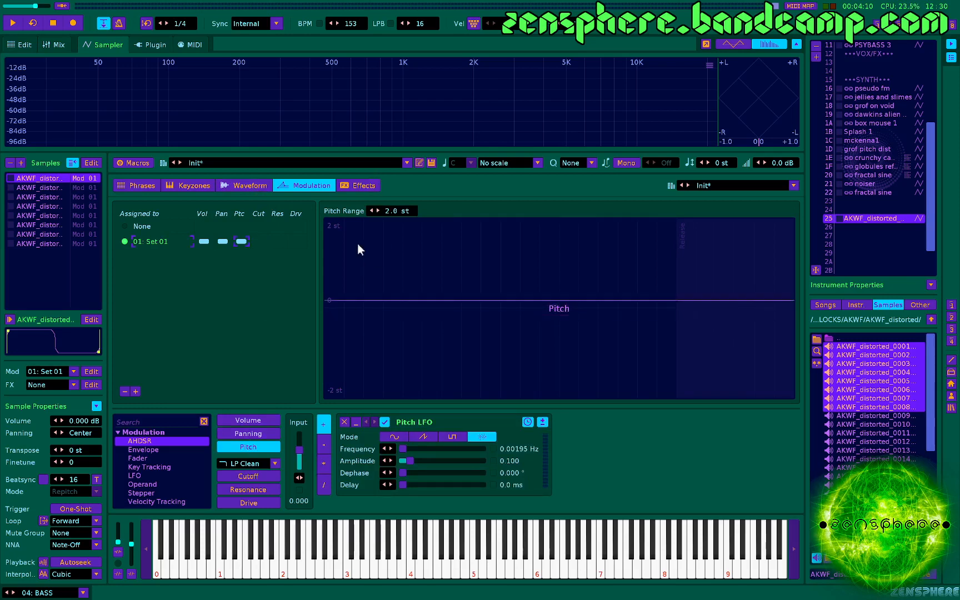
double_click(391, 210)
text(12)
key(Return)
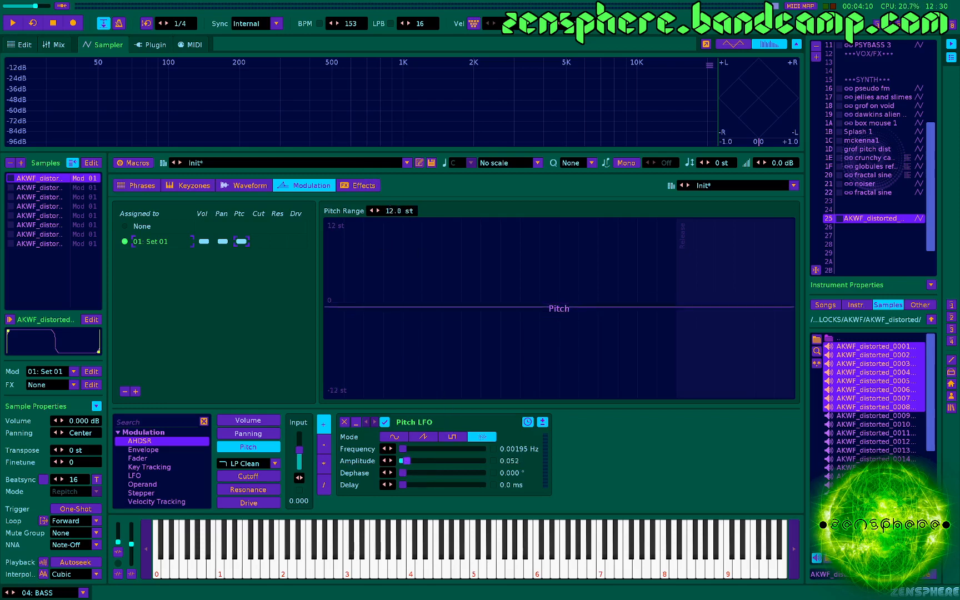
drag(408, 463, 402, 463)
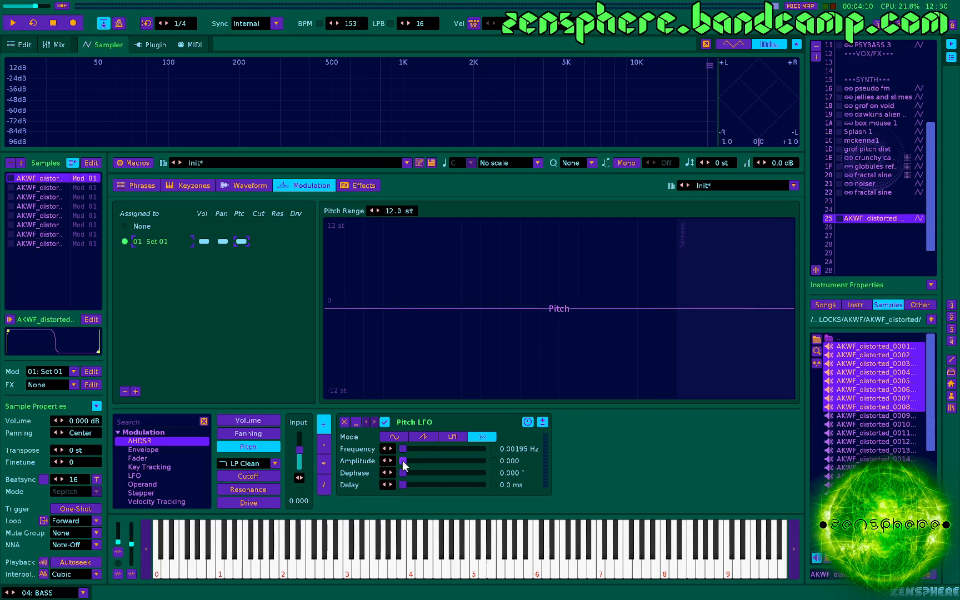
Step: Audition the sample stack and raise the filter's cutoff input to 1.000
key(z)
key(q)
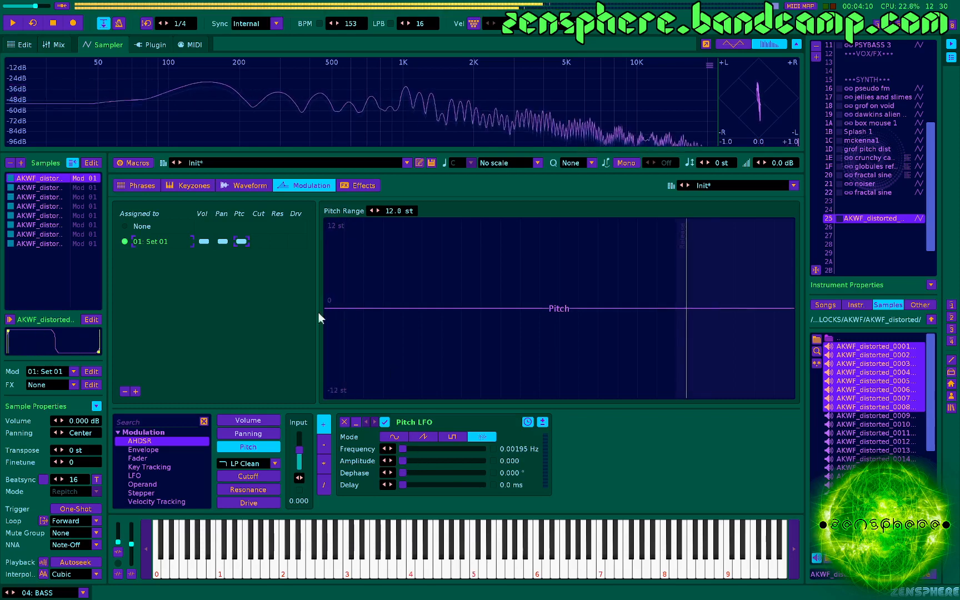
click(248, 476)
drag(299, 439, 299, 433)
Step: Set the pitch LFO's amplitude to 0.010 while auditioning notes
click(279, 446)
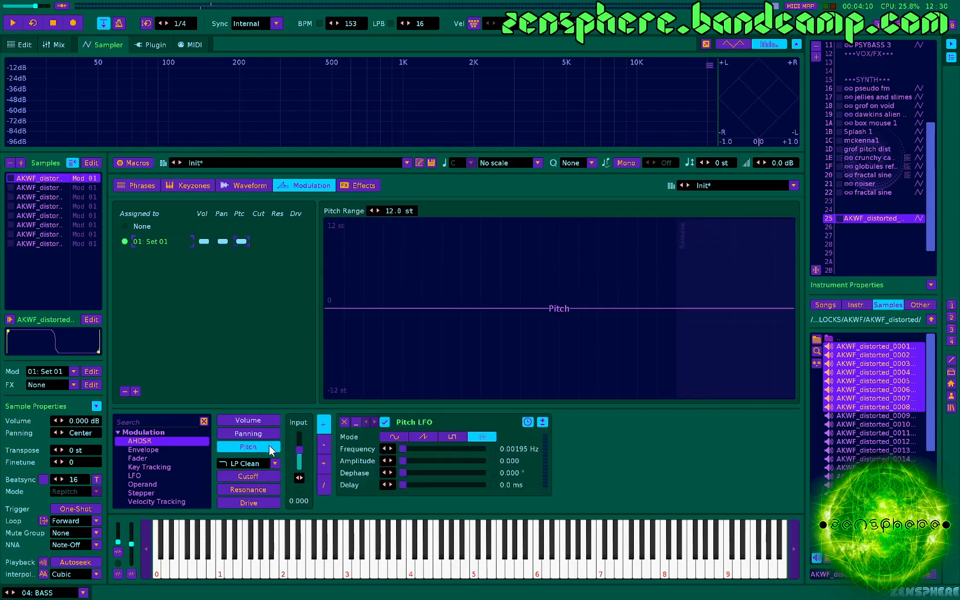
key(q)
click(390, 461)
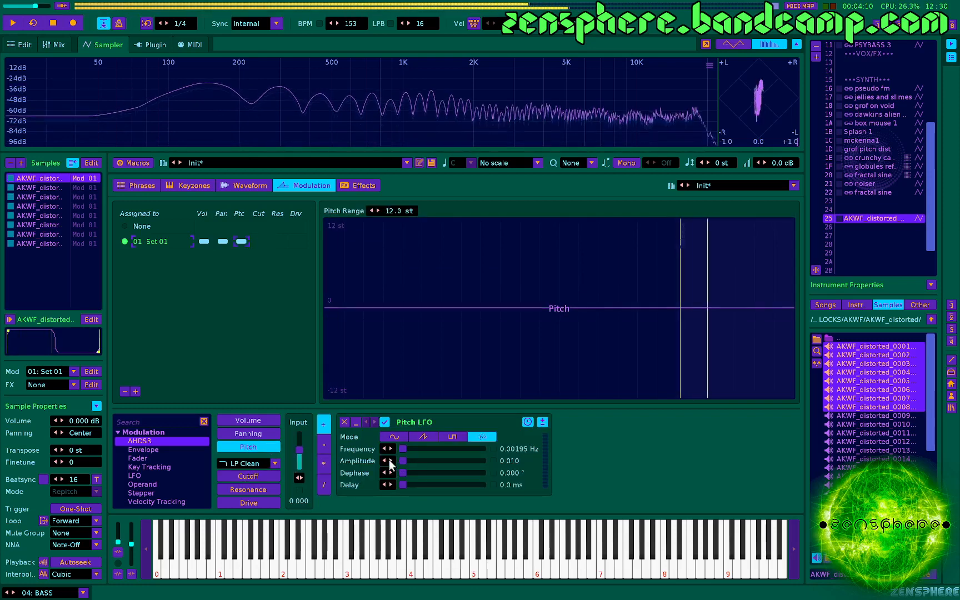
key(q)
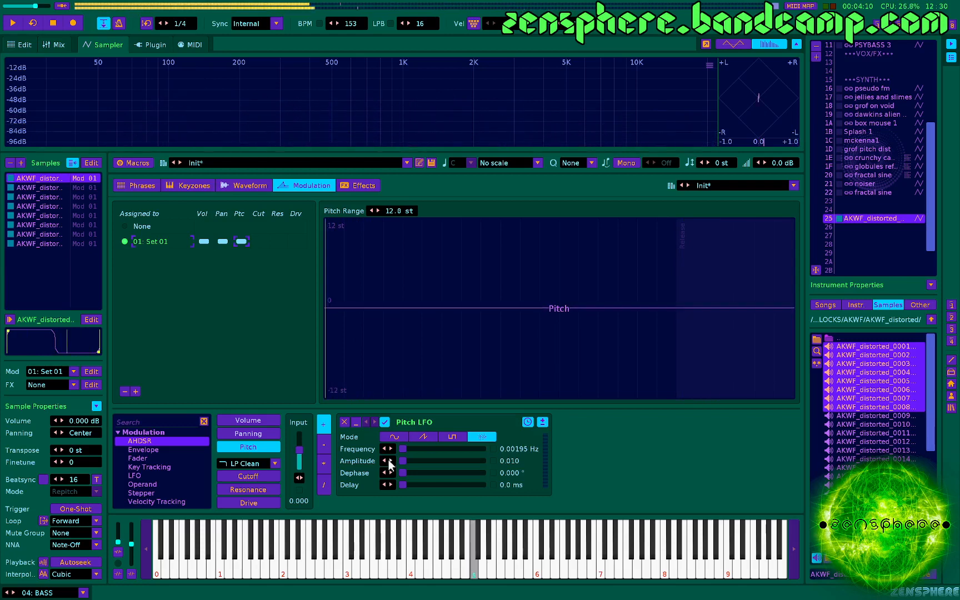
key(q)
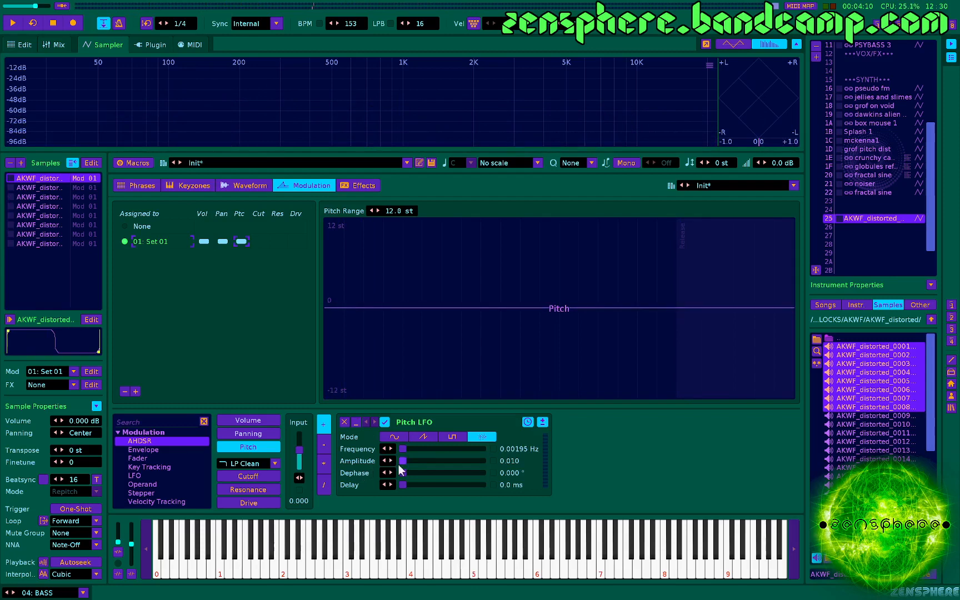
Step: Add a Stepper to the pitch modulation and set its length to 3
double_click(134, 493)
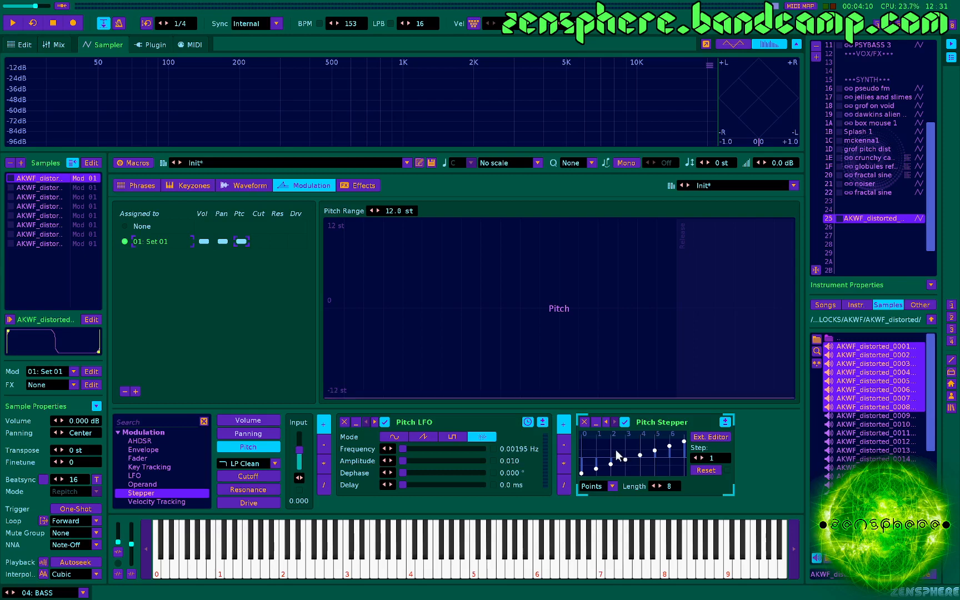
click(653, 485)
click(653, 486)
click(653, 486)
click(653, 486)
click(653, 485)
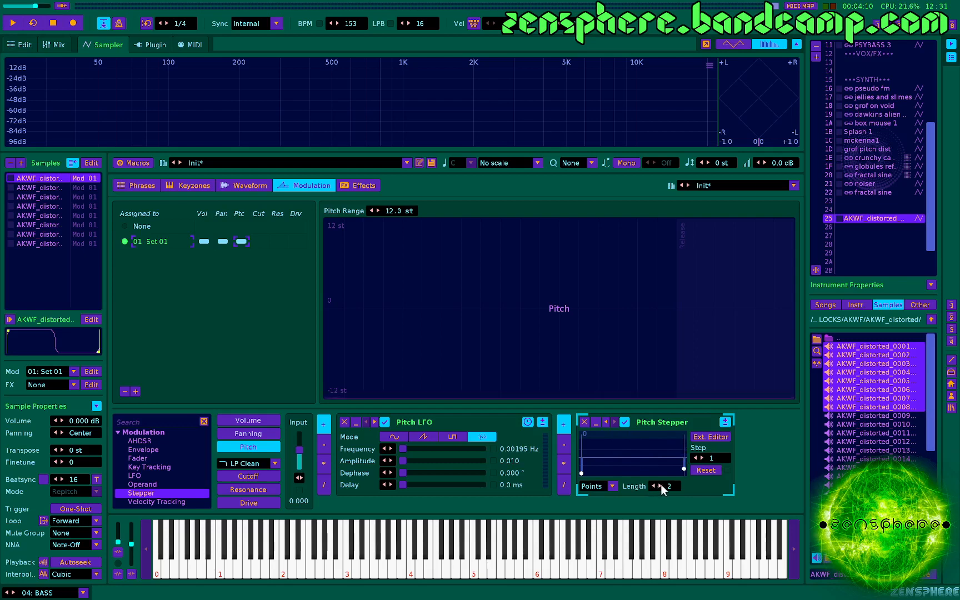
Step: Reshape the pitch stepper's three points with Create Linear Curve
right_click(637, 455)
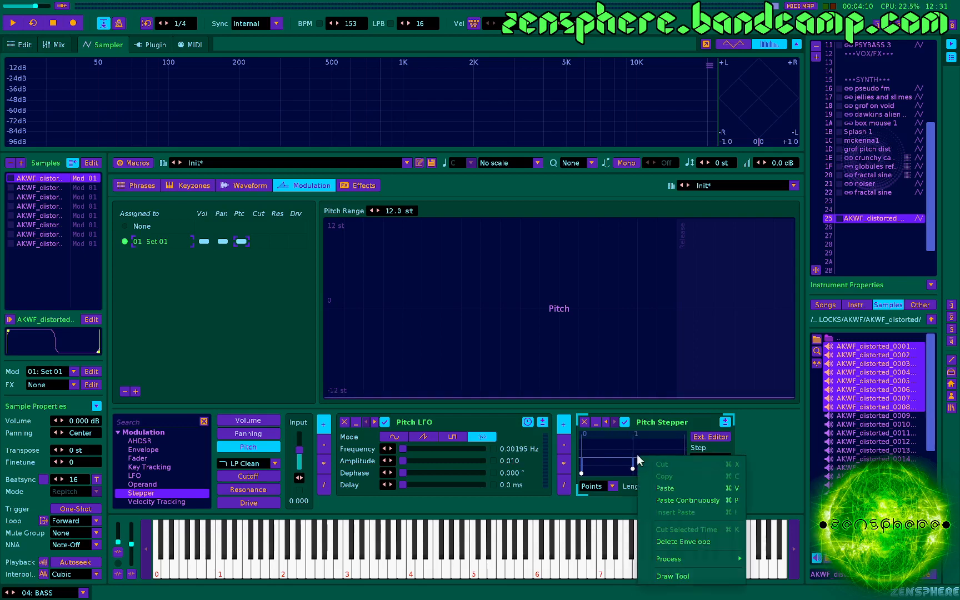
mouse_move(662, 559)
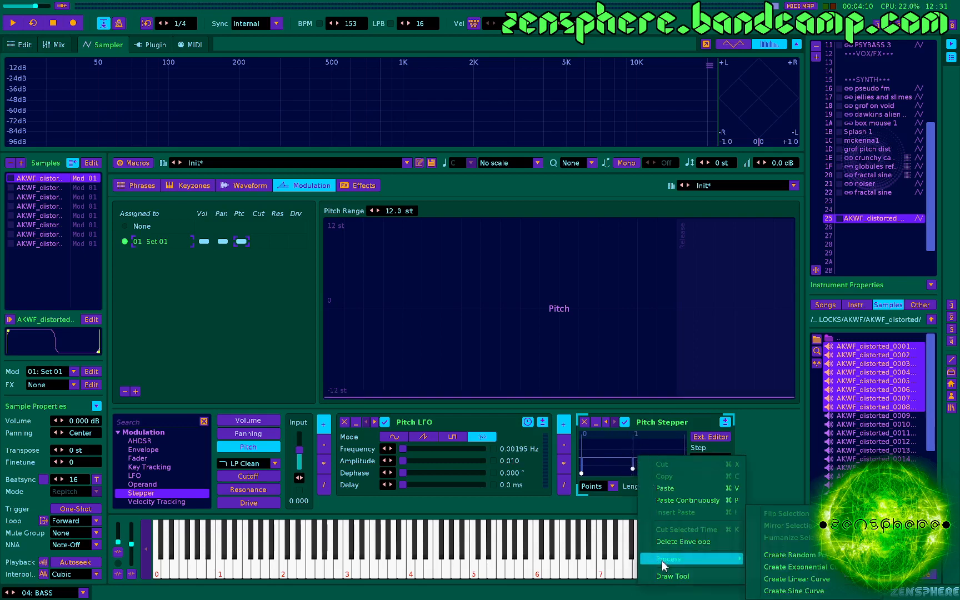
click(810, 580)
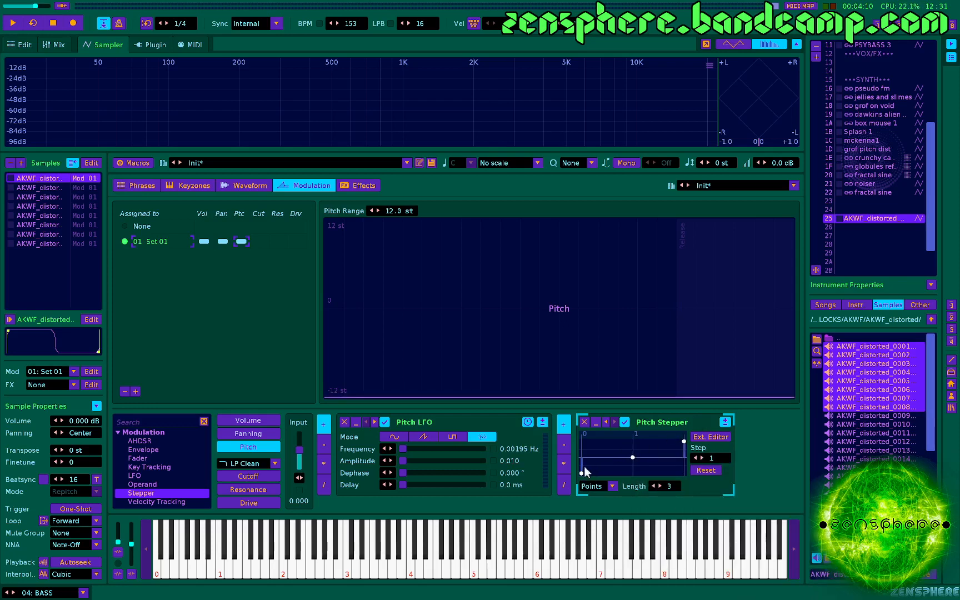
Step: Set the pitch stepper's step size to Rand and audition the random pitch jumps
click(695, 458)
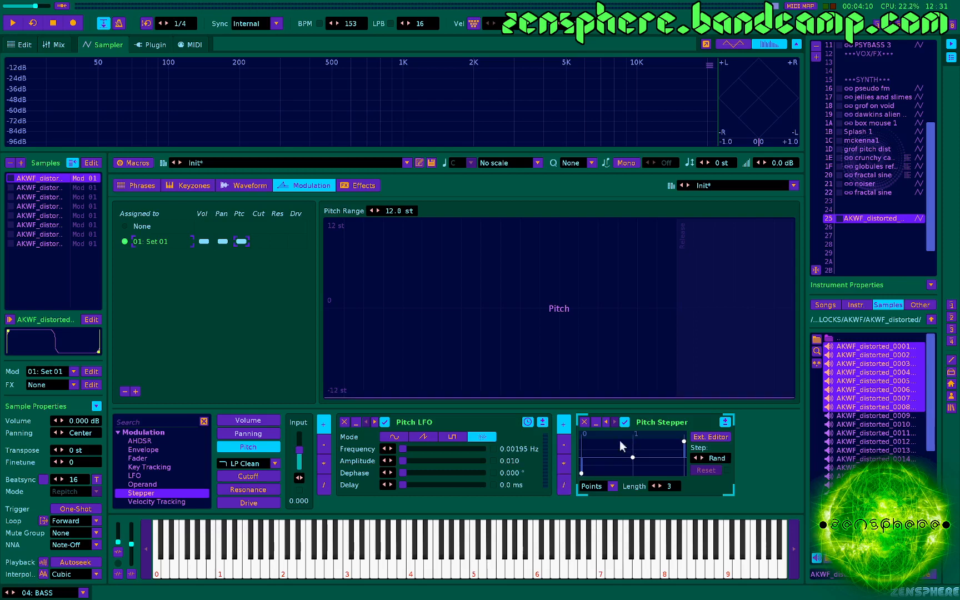
key(q)
key(q)
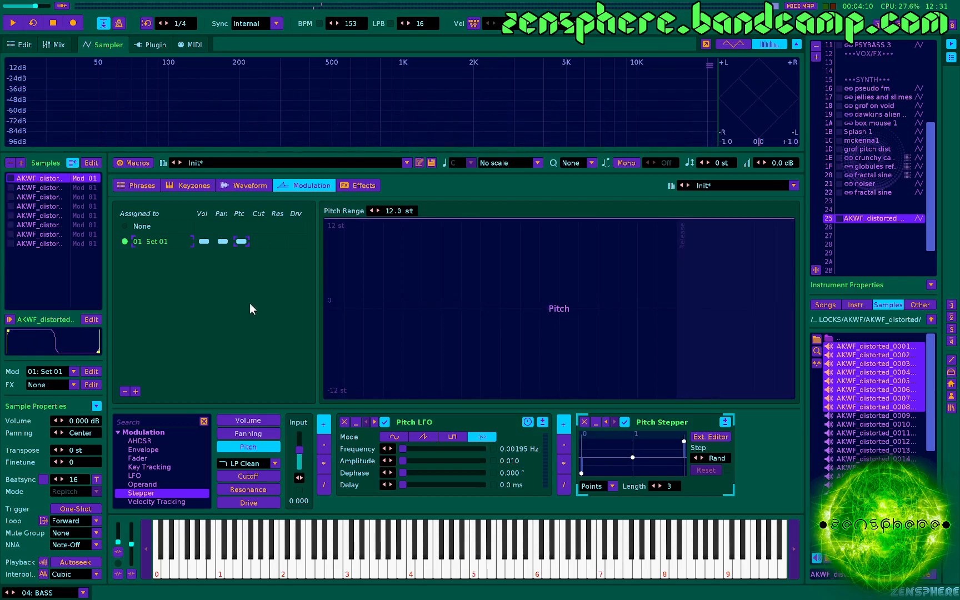
Step: Duplicate modulation Set 01 three times to get four identical sets
click(155, 242)
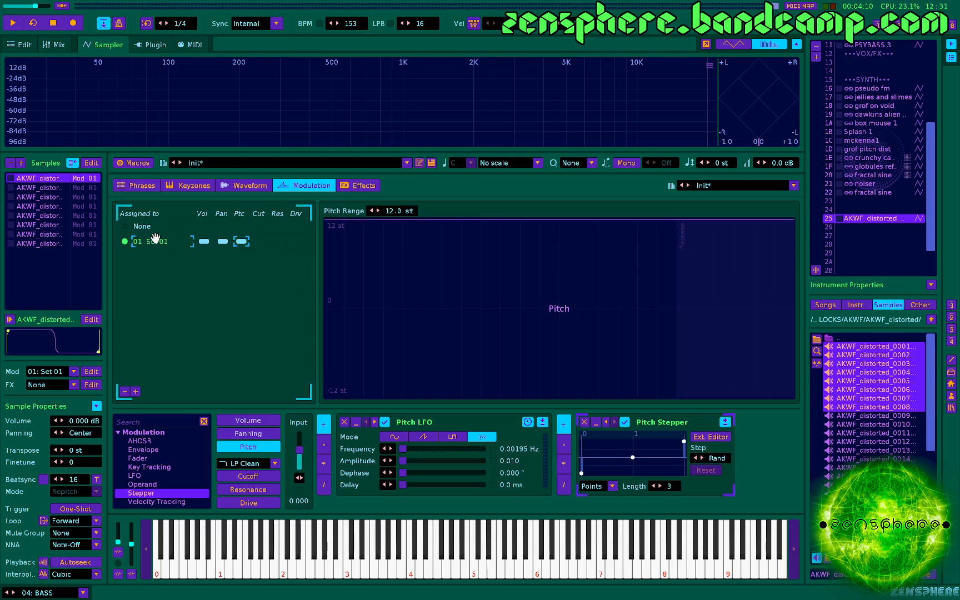
key(ctrl+d)
key(ctrl+d)
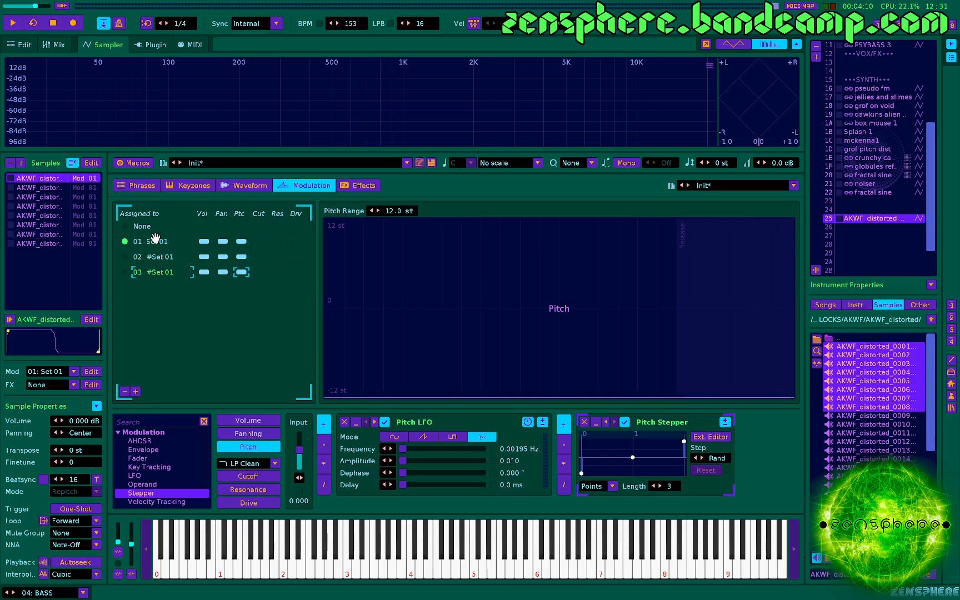
key(ctrl+d)
click(152, 245)
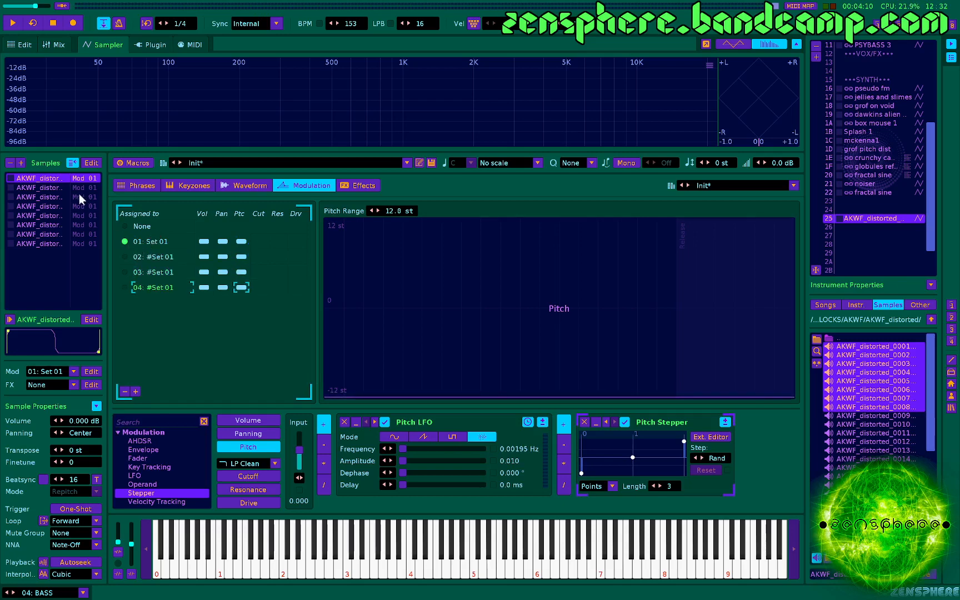
Step: Assign the second, third and fourth samples to modulation sets 02, 03 and 04 respectively
click(78, 190)
click(121, 255)
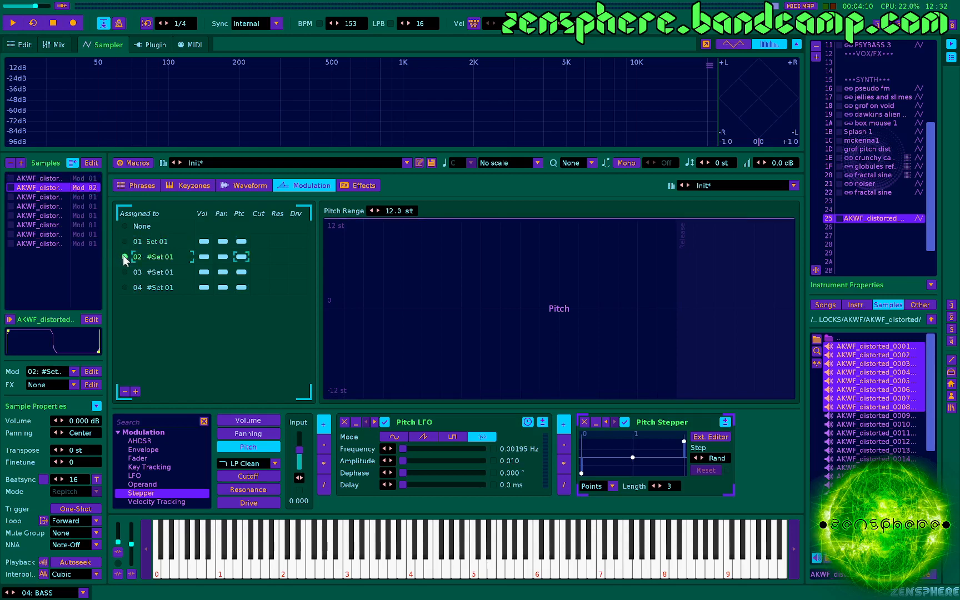
click(80, 195)
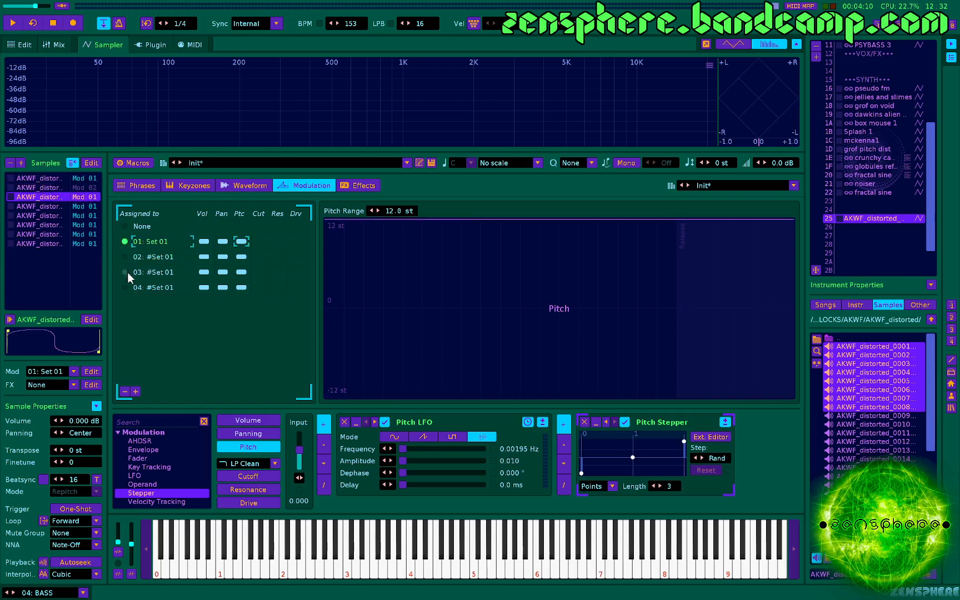
click(128, 273)
click(77, 203)
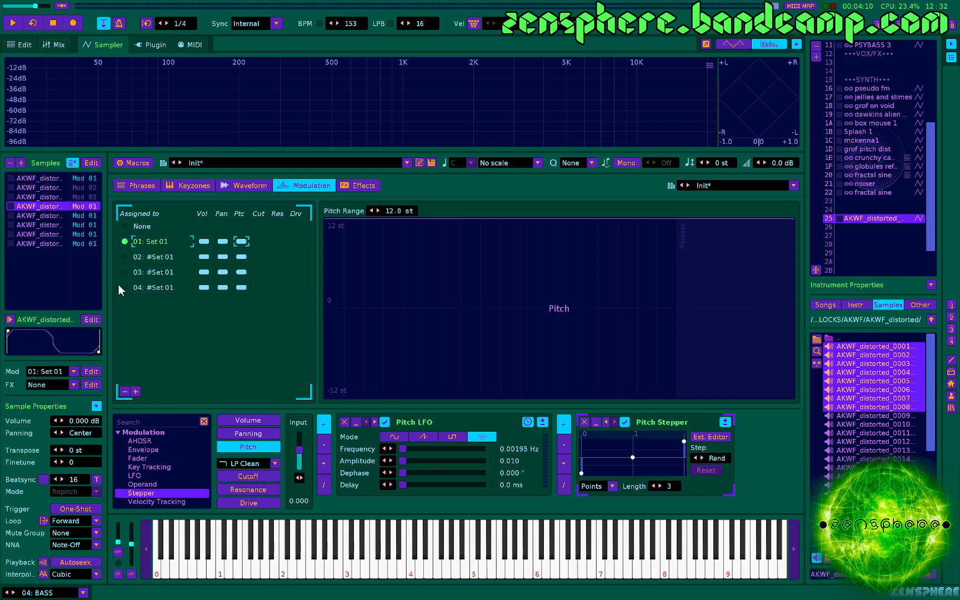
click(121, 286)
Step: Keep the fifth sample on modulation set 01 and assign the sixth, seventh and eighth samples to sets 02, 03 and 04
click(80, 216)
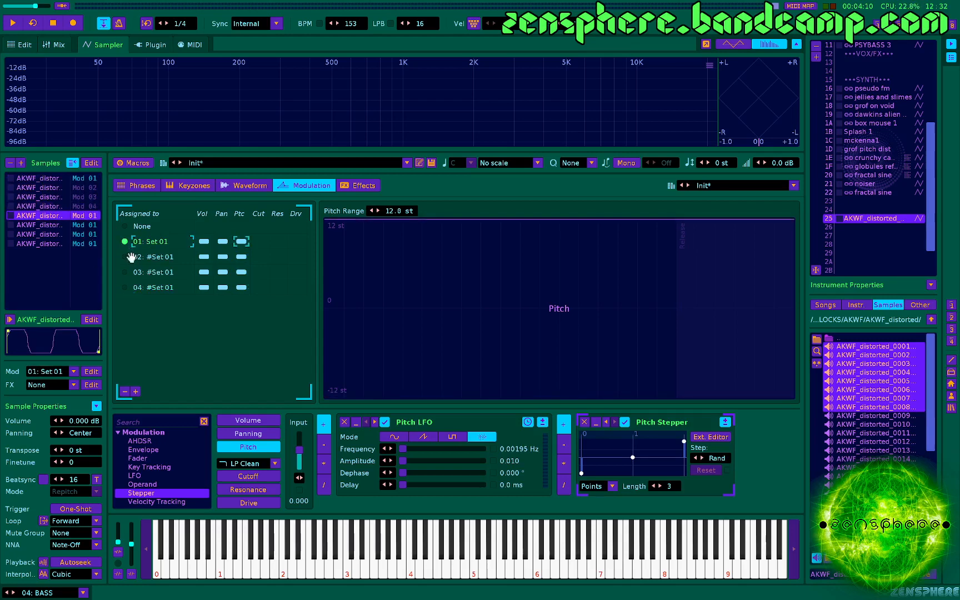
click(92, 225)
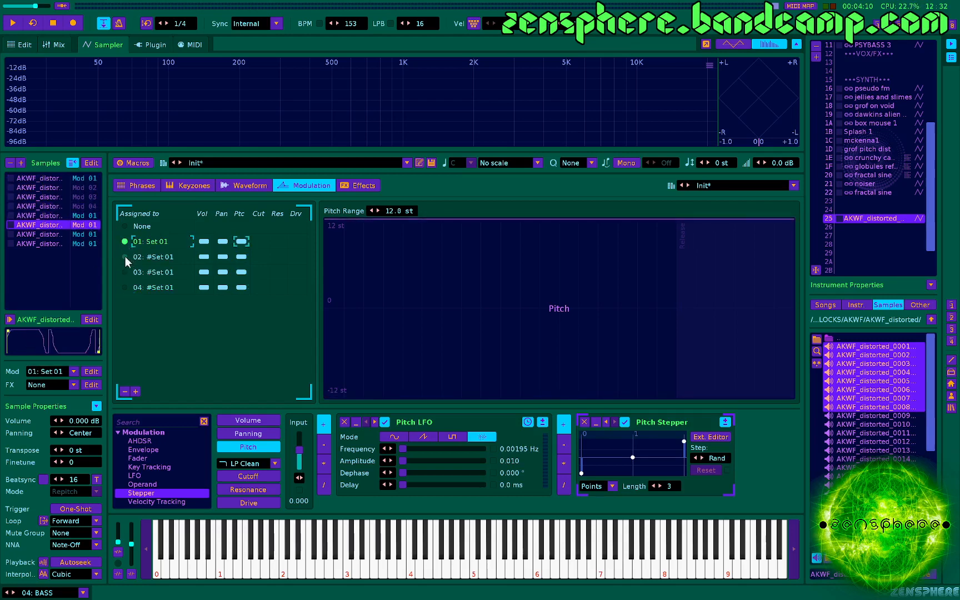
click(125, 257)
click(89, 234)
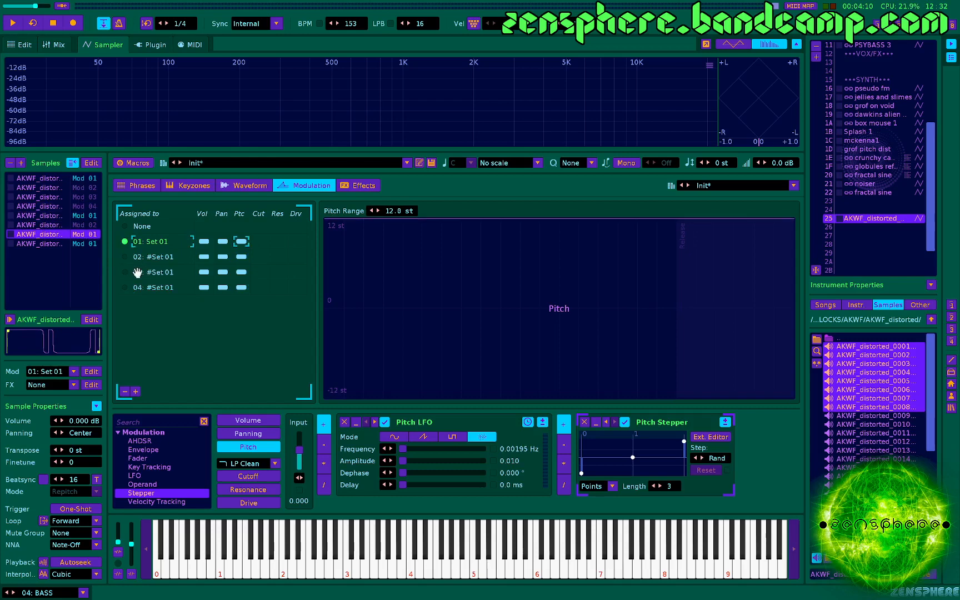
click(131, 273)
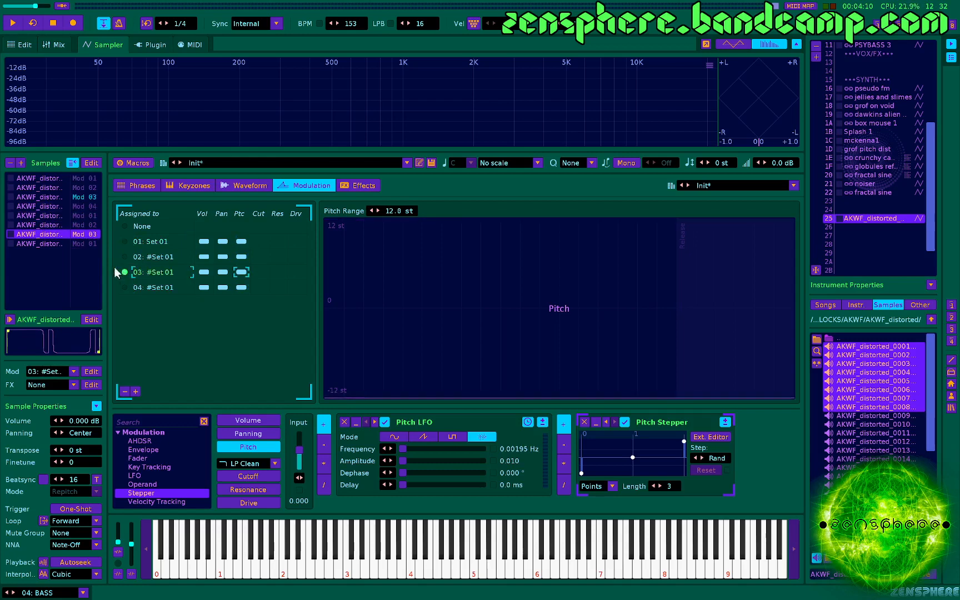
click(82, 245)
click(125, 287)
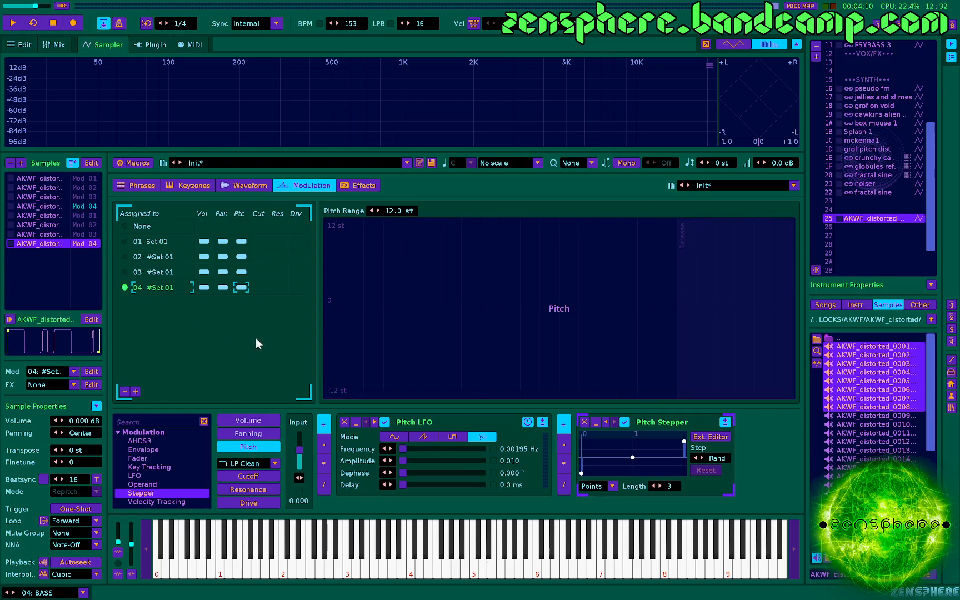
Step: Audition repeated notes with the samples spread across the four modulation sets
key(z)
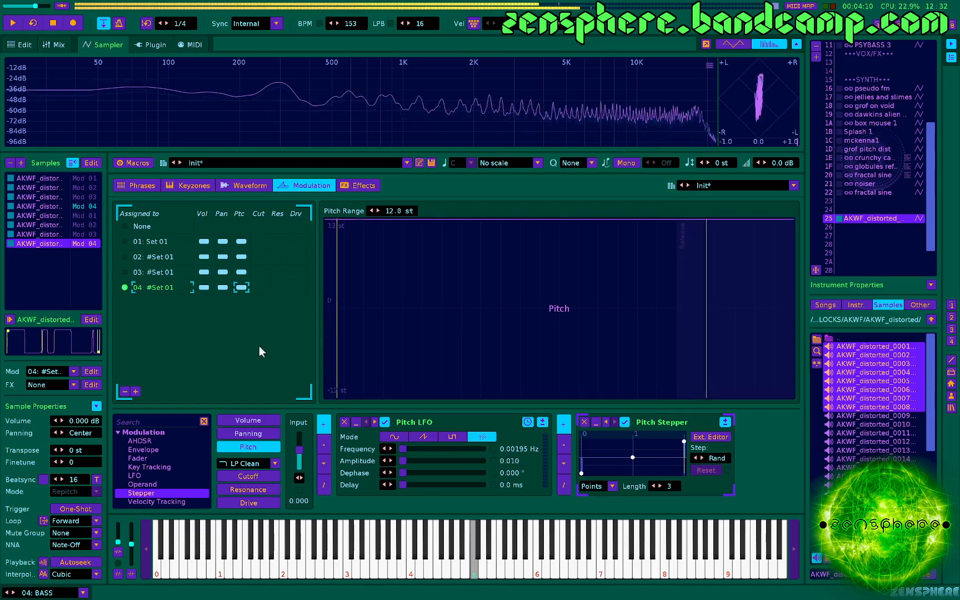
key(q)
key(q)
key(q)
key(q)
key(q)
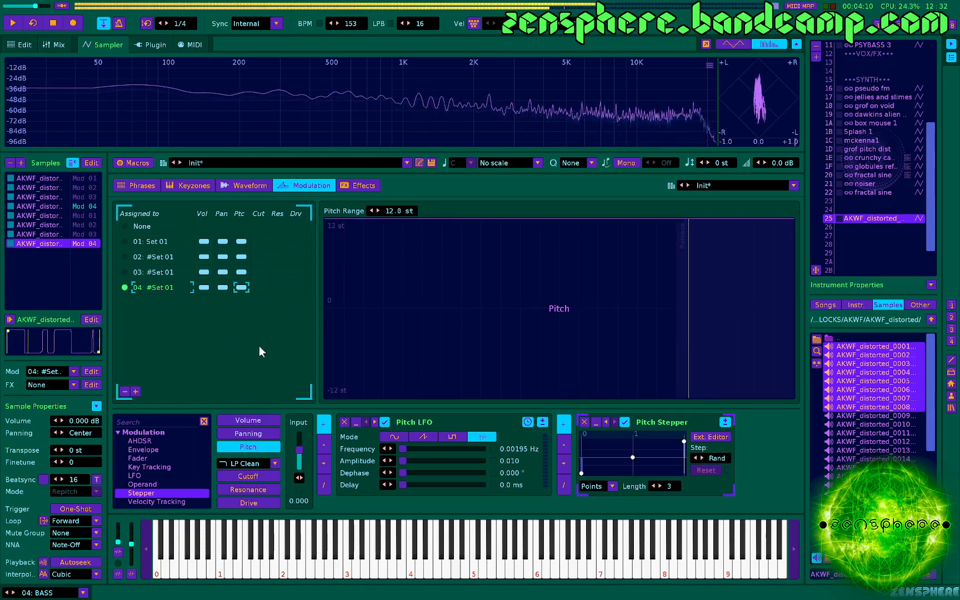
key(q)
key(q)
key(q)
key(q)
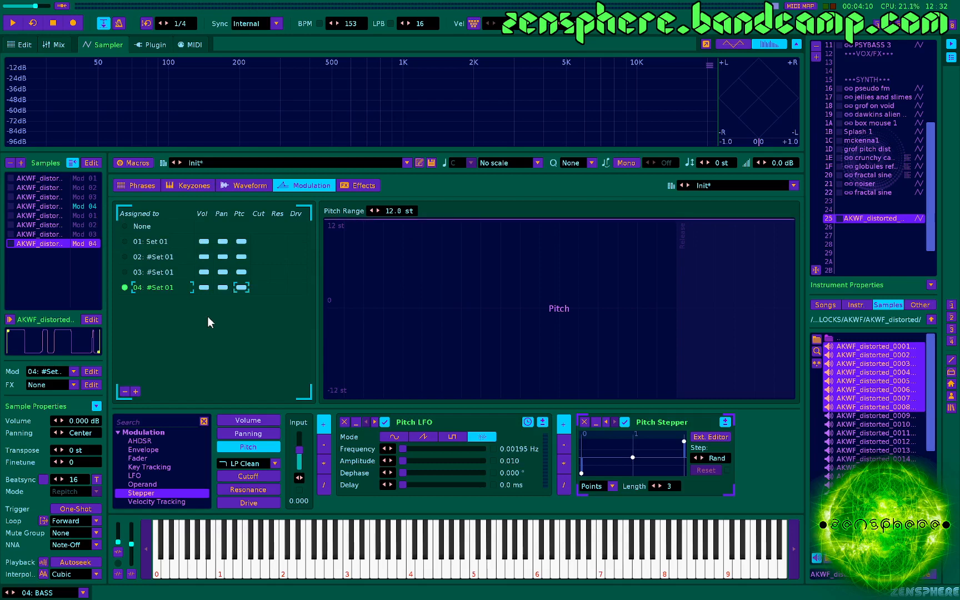
Step: Show the macros and map Macro 1 to the filter cutoff input of modulation sets 04, 03, 02 and 01
click(133, 163)
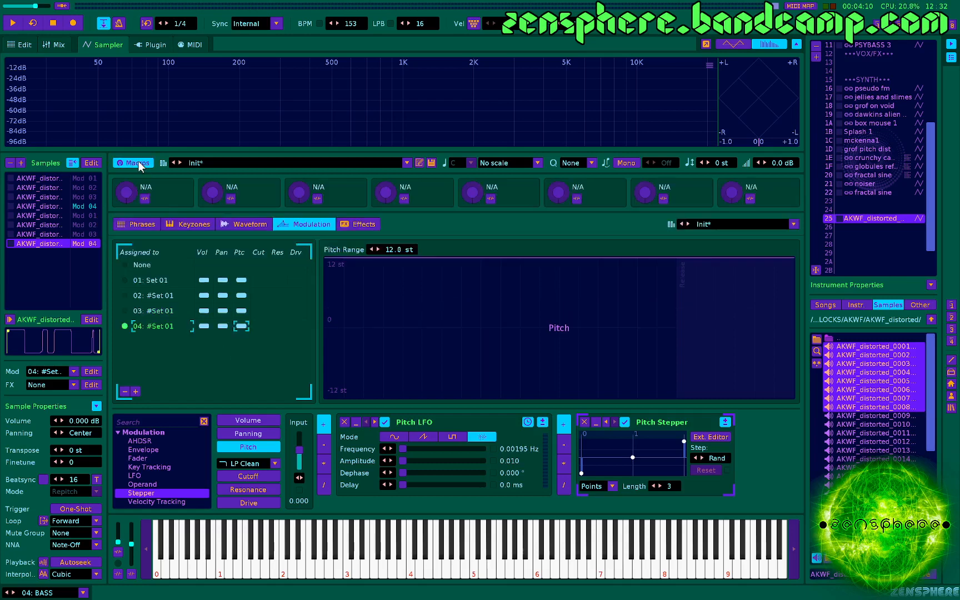
click(144, 200)
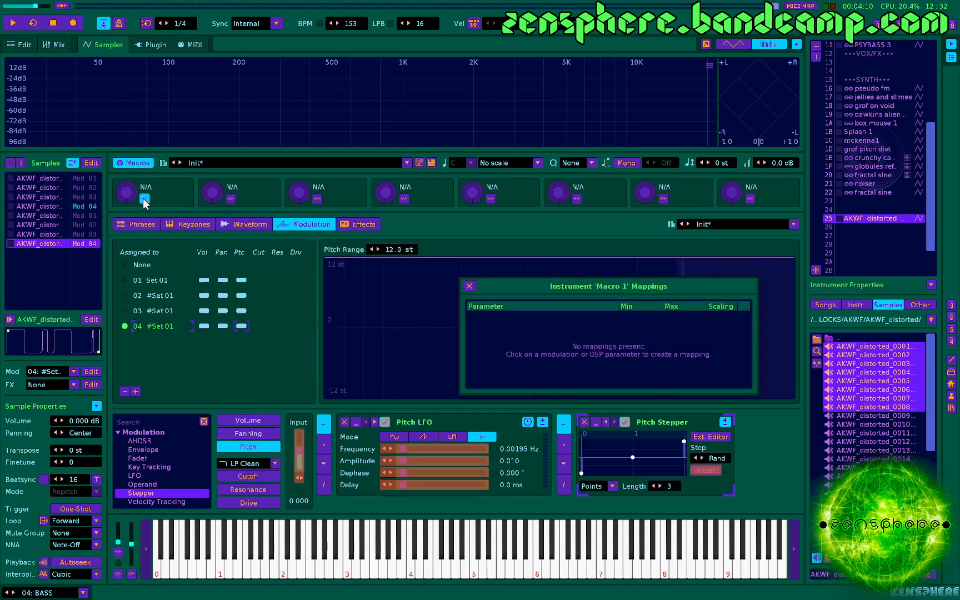
click(260, 476)
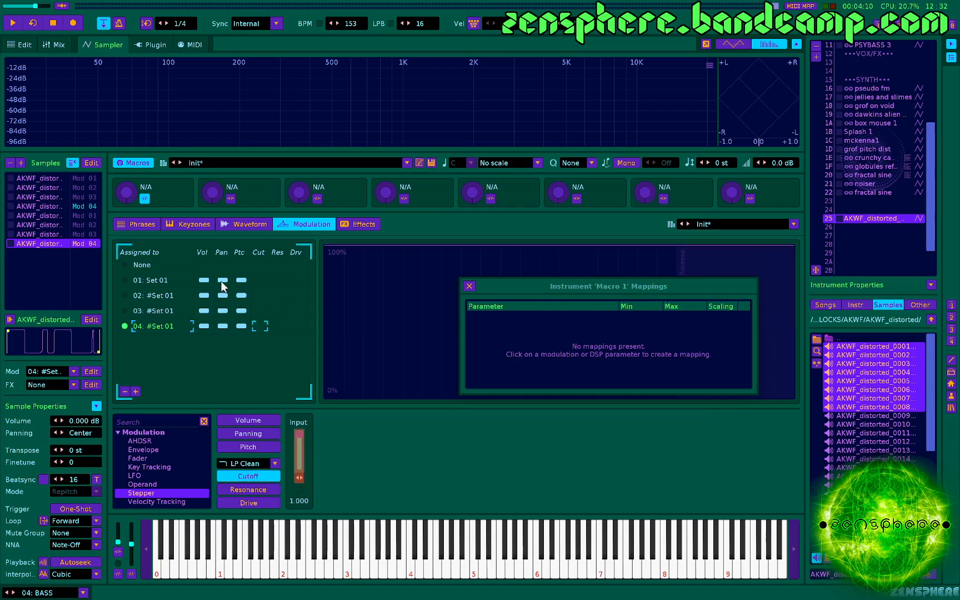
click(299, 458)
click(165, 311)
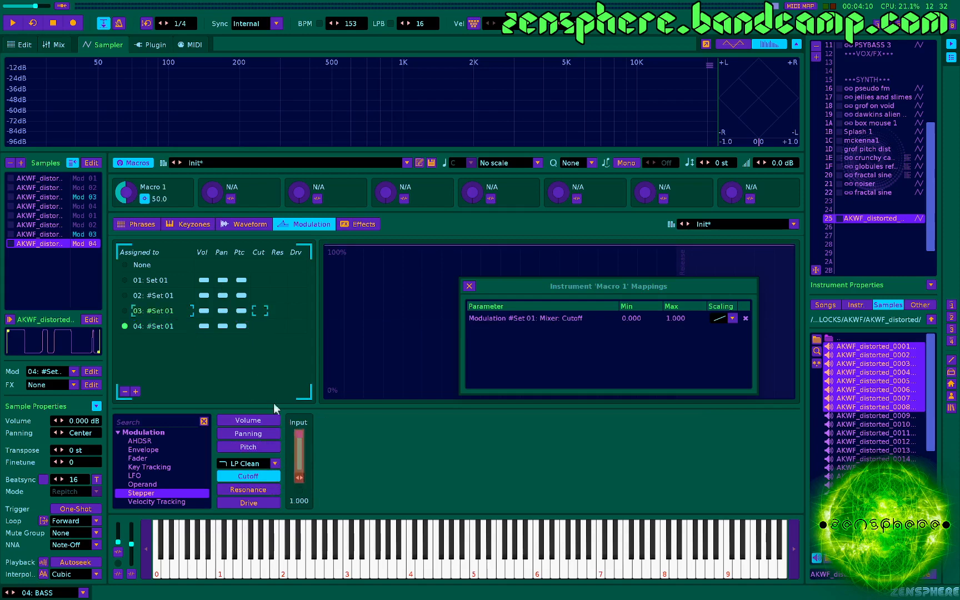
click(302, 443)
click(165, 296)
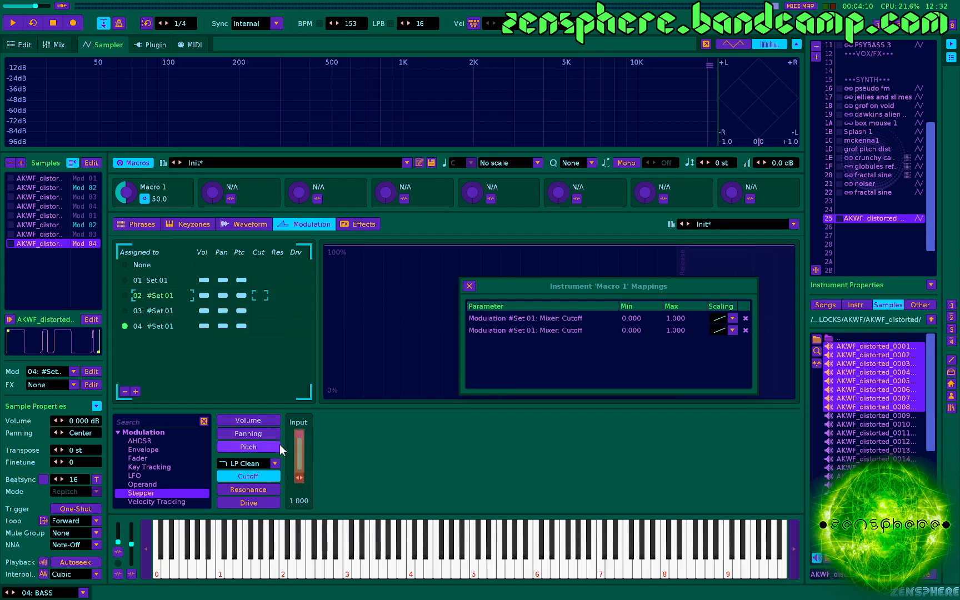
click(299, 458)
click(154, 279)
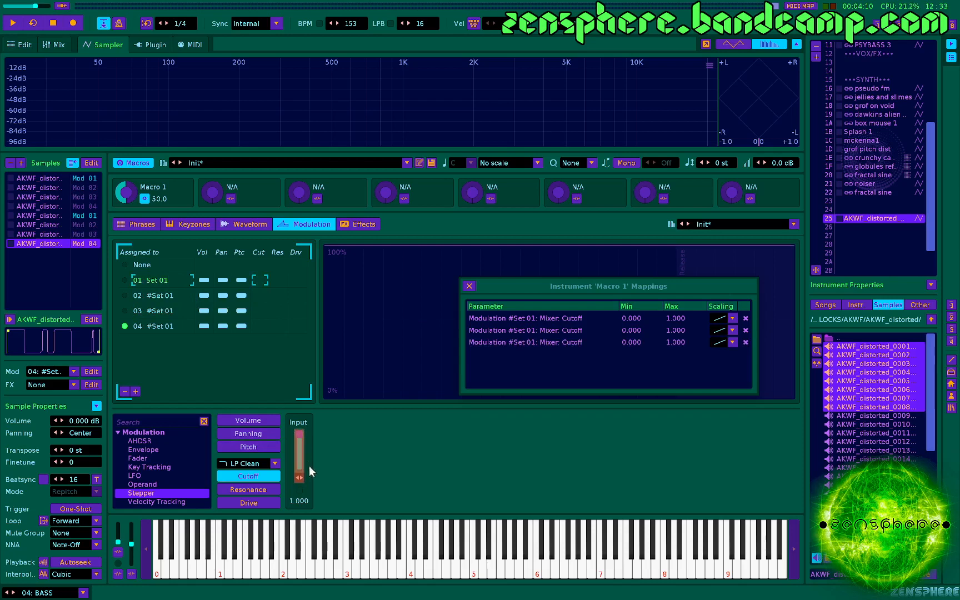
click(300, 448)
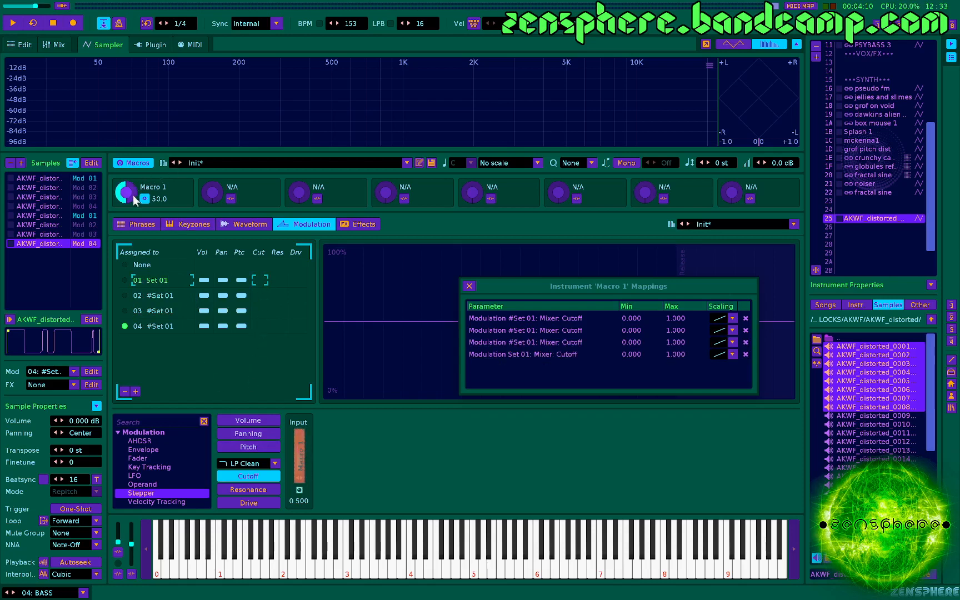
Step: Audition the Macro 1 cutoff control with a played note and close its mappings
mouse_move(126, 192)
mouse_down()
mouse_move(126, 206)
mouse_move(126, 171)
mouse_move(126, 195)
mouse_up()
key(z)
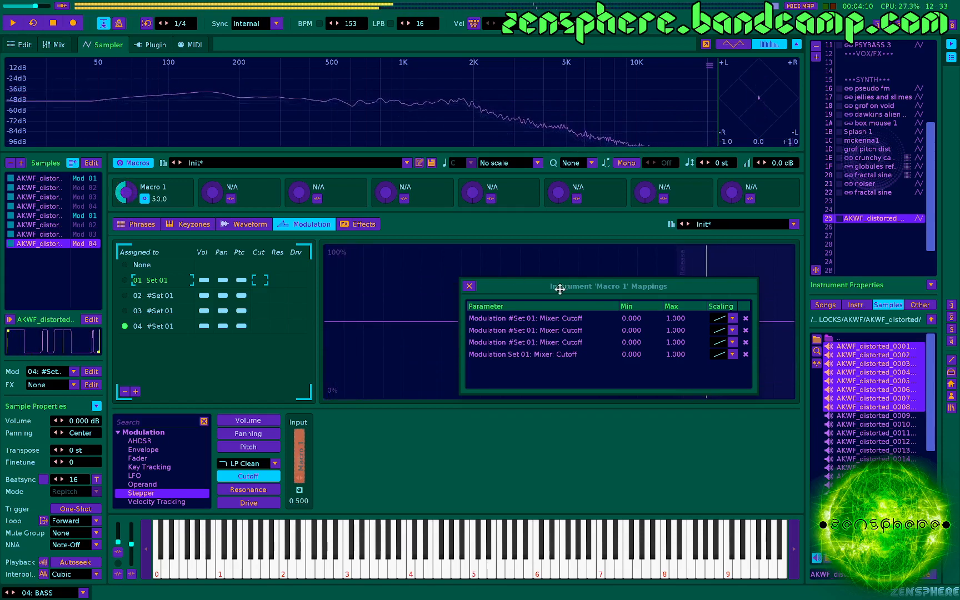
click(470, 286)
Step: Create three sample FX chains and add two #Send devices to FX Chain 01
click(360, 224)
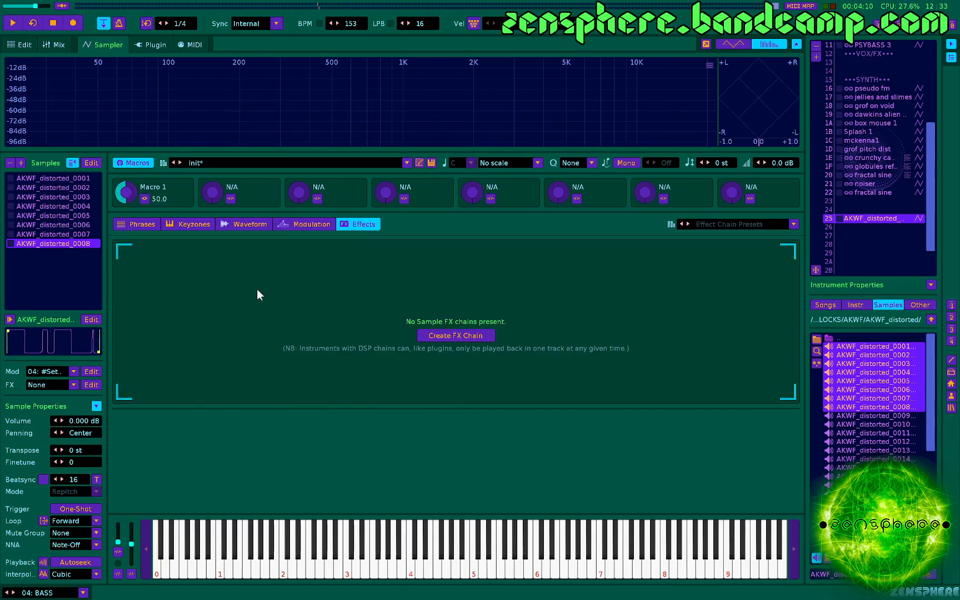
click(430, 336)
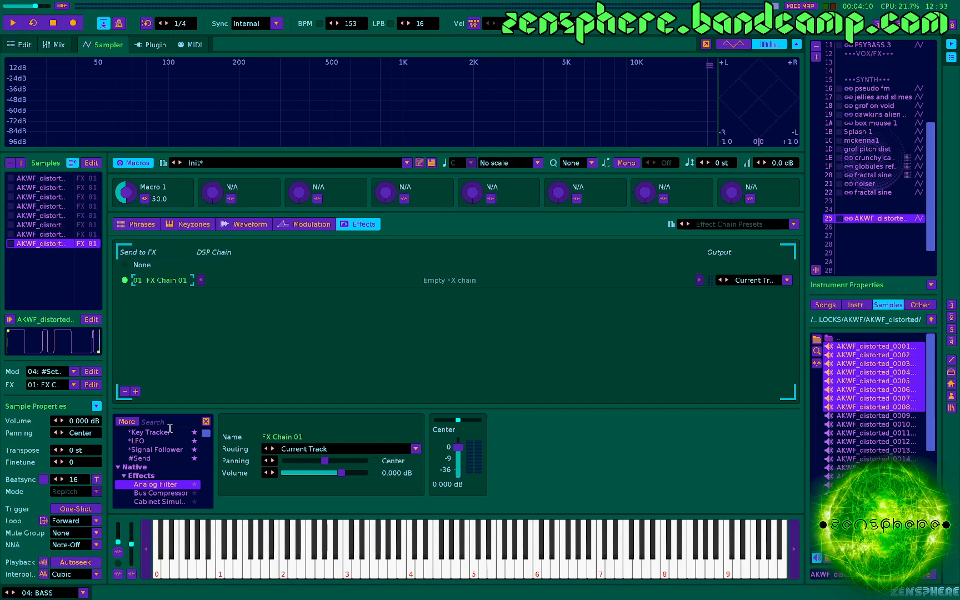
click(135, 391)
click(136, 391)
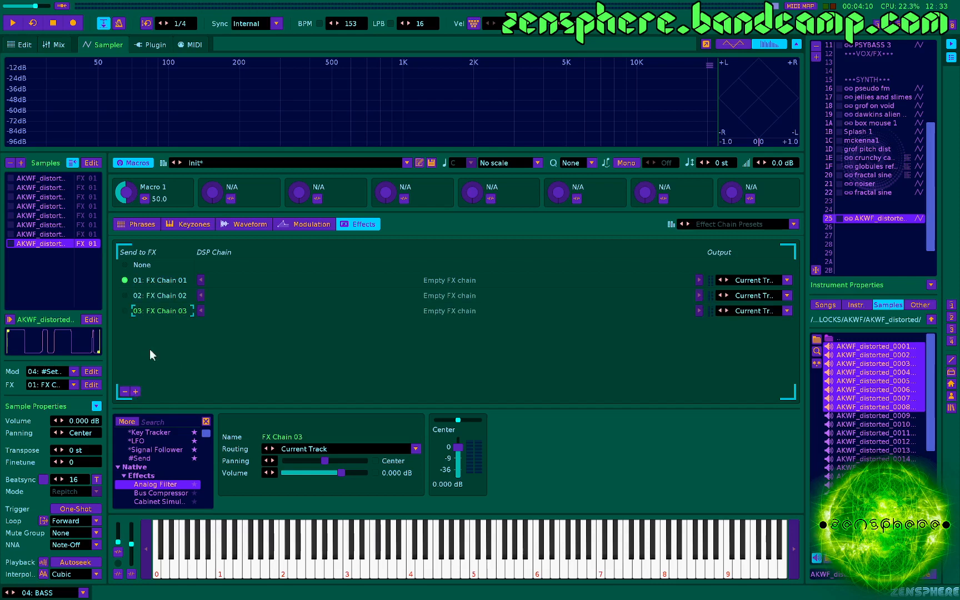
click(162, 281)
drag(149, 457, 288, 279)
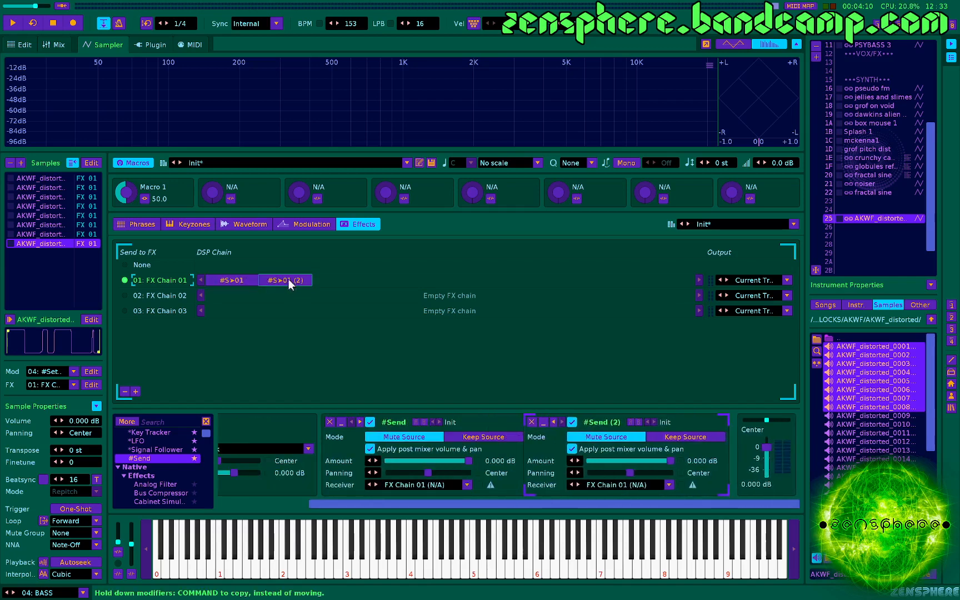
Step: Set the first send to Keep Source with FX Chain 02 as receiver, and route the second send to FX Chain 03
click(237, 280)
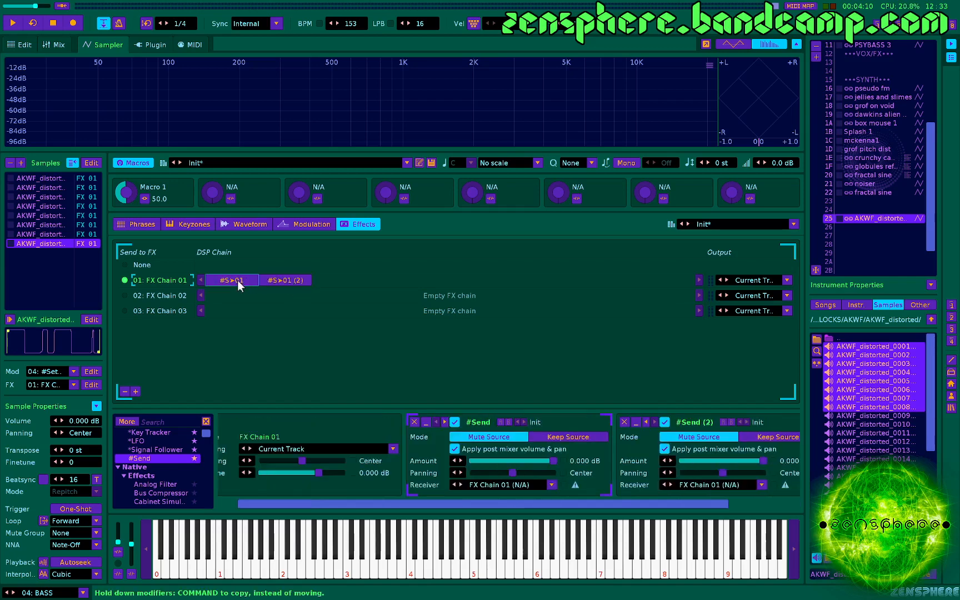
click(555, 436)
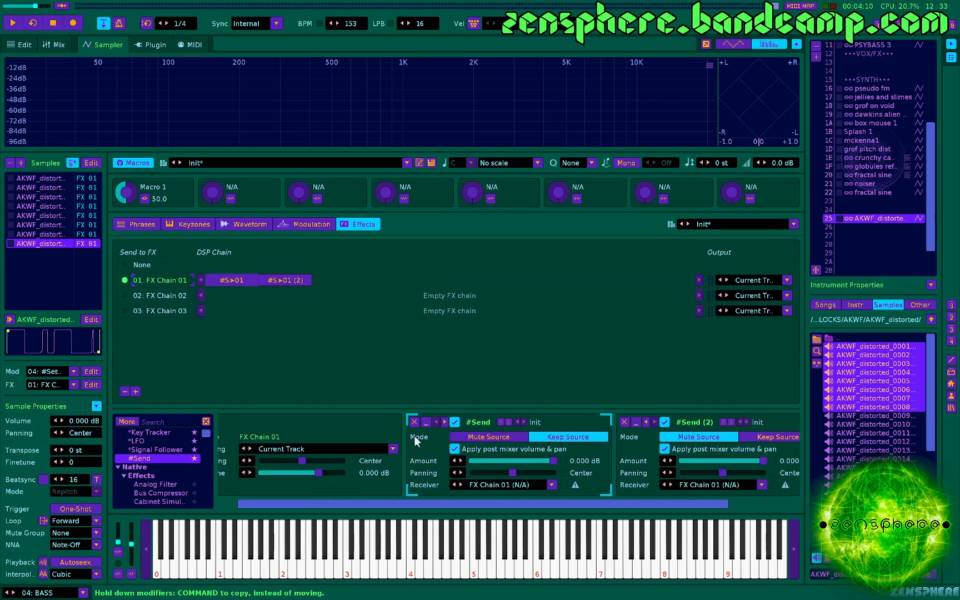
click(500, 484)
click(497, 460)
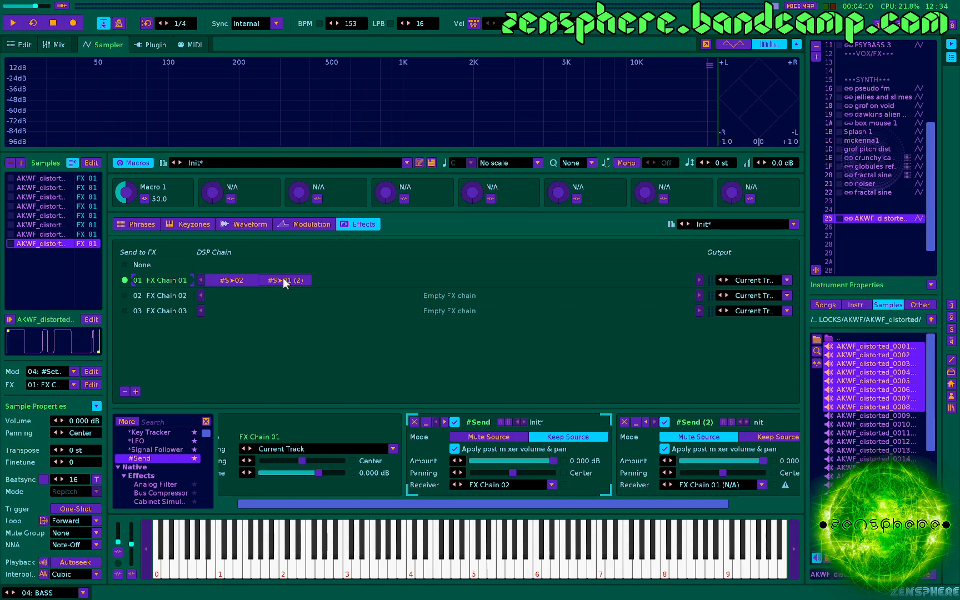
scroll(609, 472, right, 2)
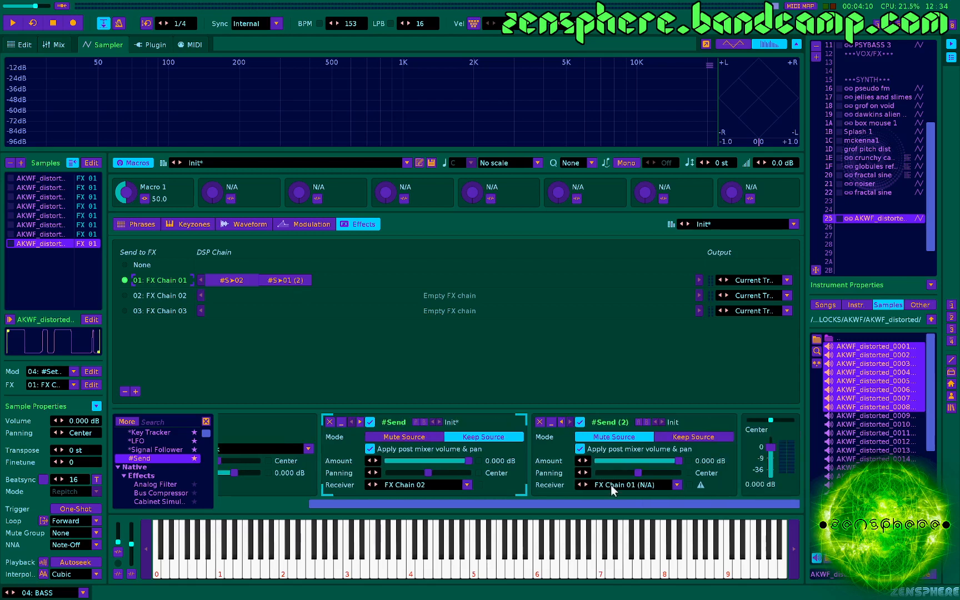
click(610, 484)
click(609, 473)
Step: Add a Chorus to FX Chain 02, followed by a #Send device routed to FX Chain 03
click(215, 293)
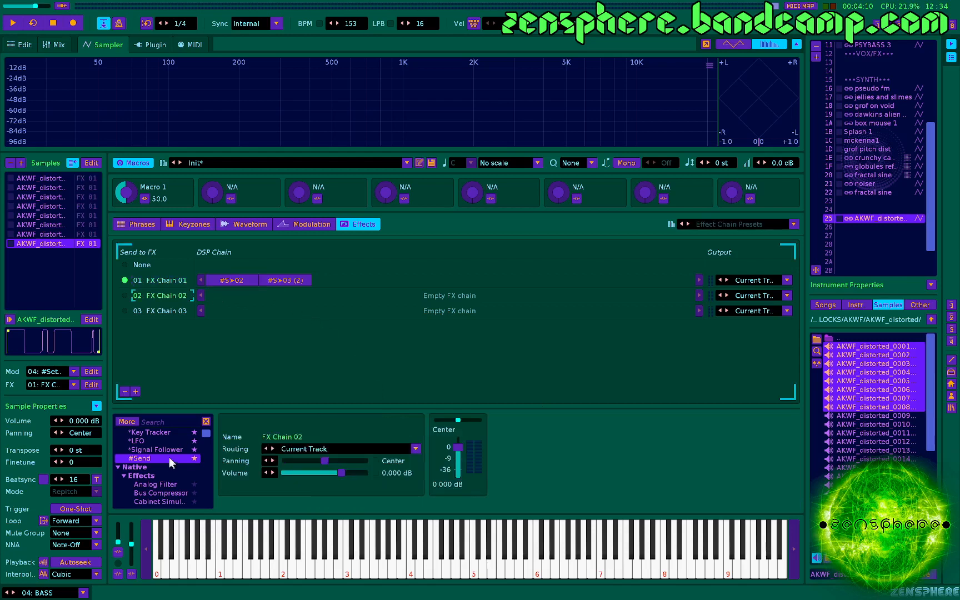
scroll(160, 462, down, 5)
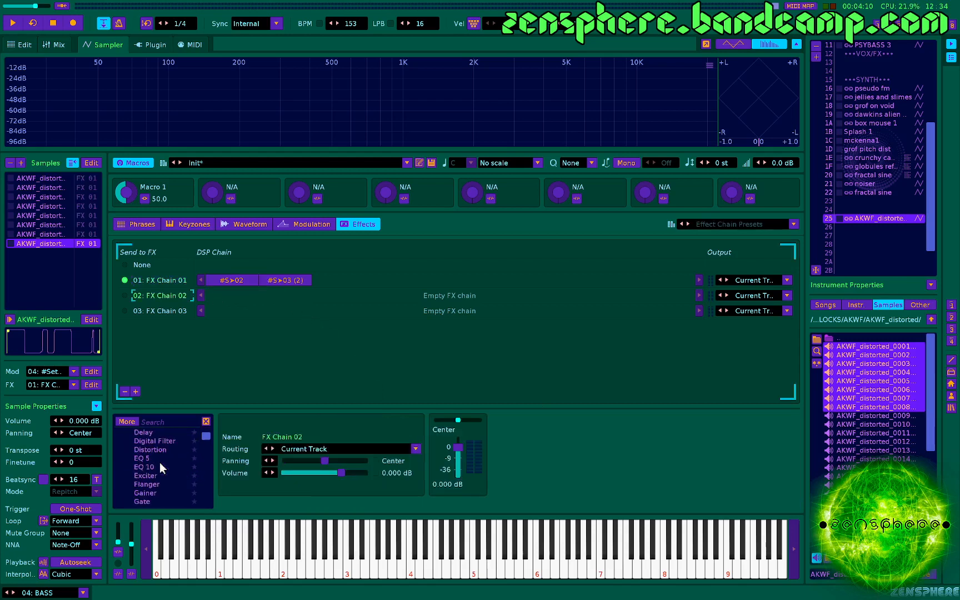
scroll(155, 466, up, 4)
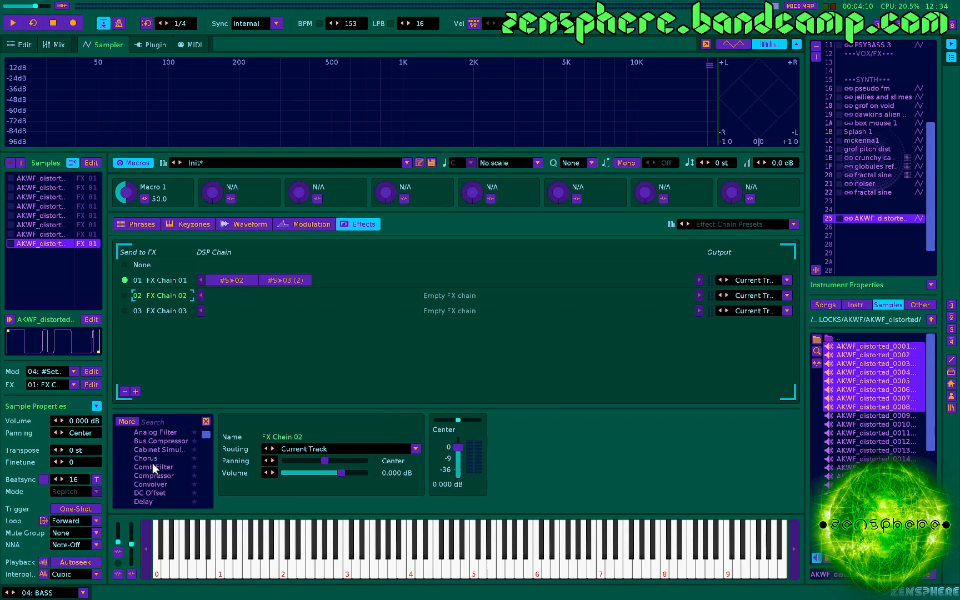
mouse_move(143, 458)
mouse_down()
mouse_move(289, 305)
mouse_move(239, 297)
mouse_move(290, 296)
mouse_up()
Step: Try moving the first send from FX Chain 01 to after the Chorus in FX Chain 02, and undo the move
click(285, 279)
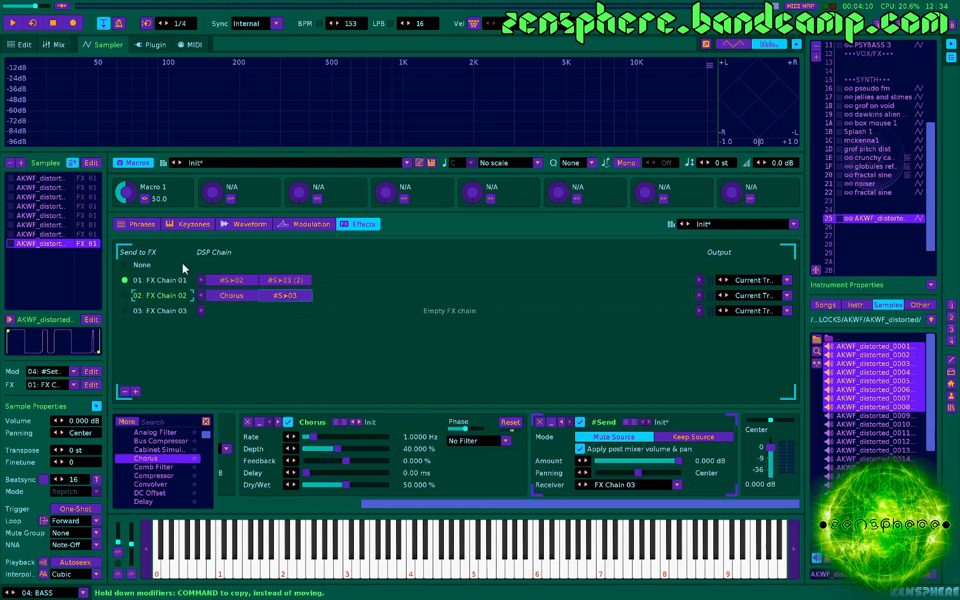
drag(234, 277, 283, 299)
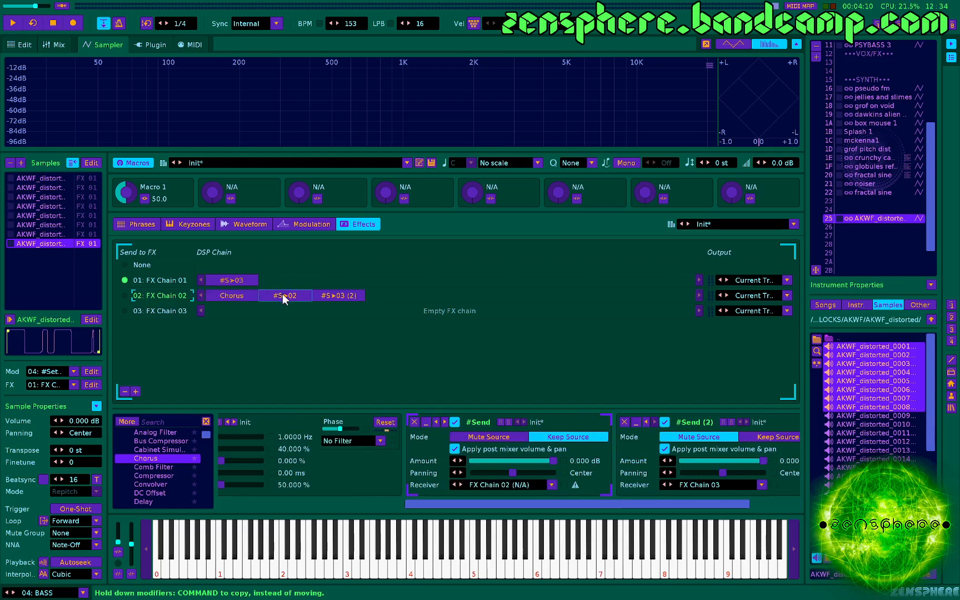
key(super+z)
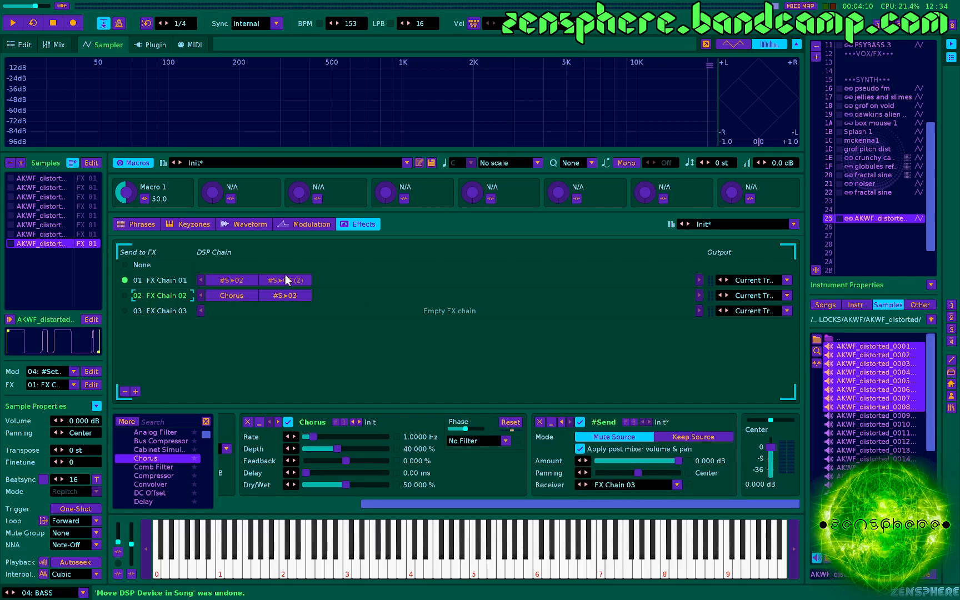
Step: Rename FX Chain 03 as "sum"
click(227, 310)
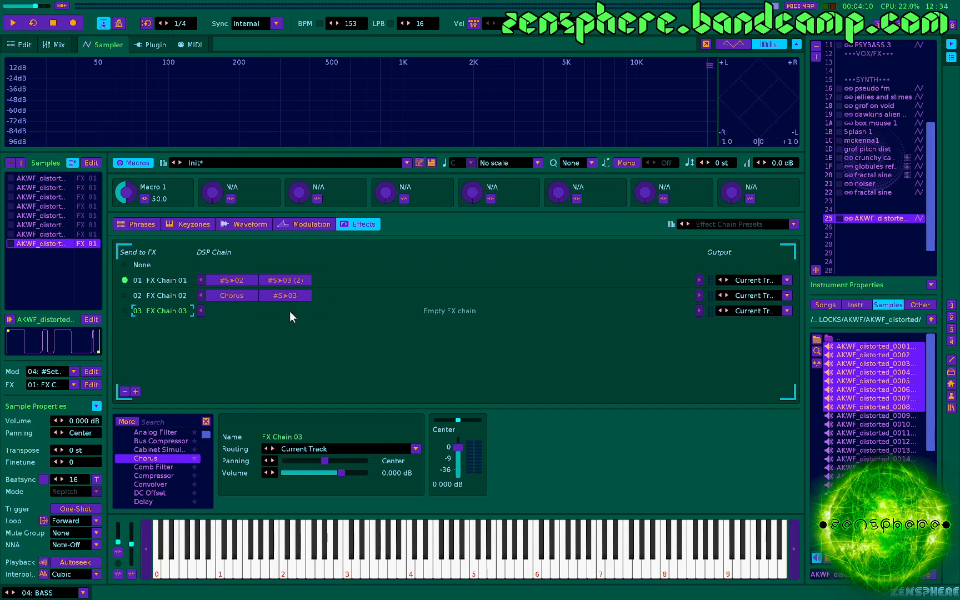
double_click(159, 311)
text(sum)
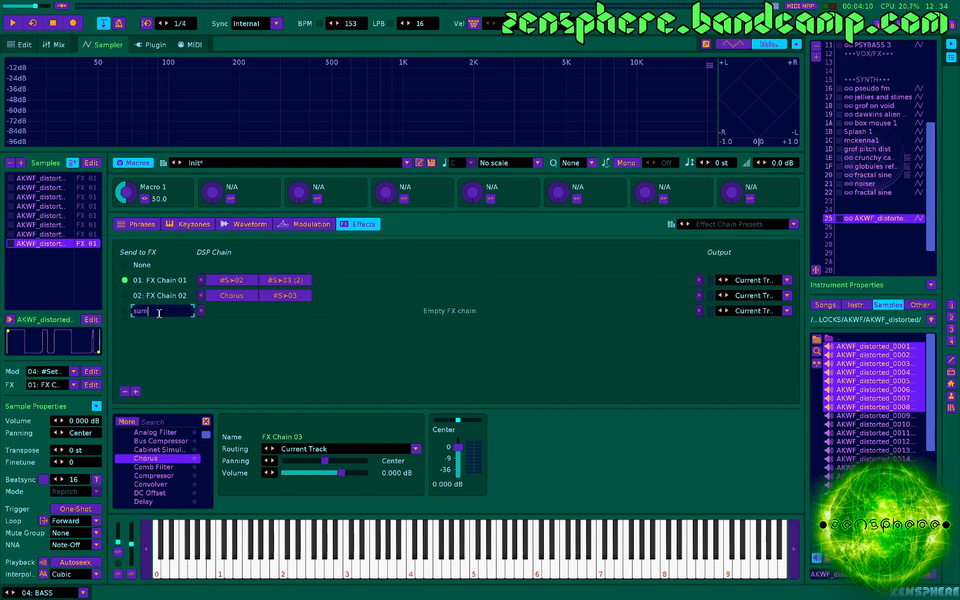
key(Return)
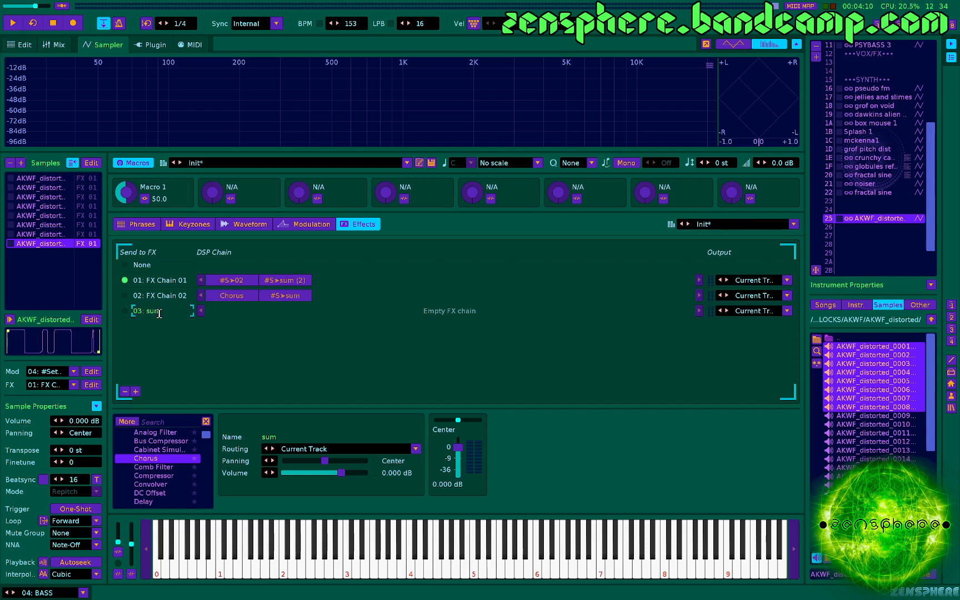
Step: Rename FX Chain 01 as "split"
click(167, 280)
double_click(167, 280)
text(sp)
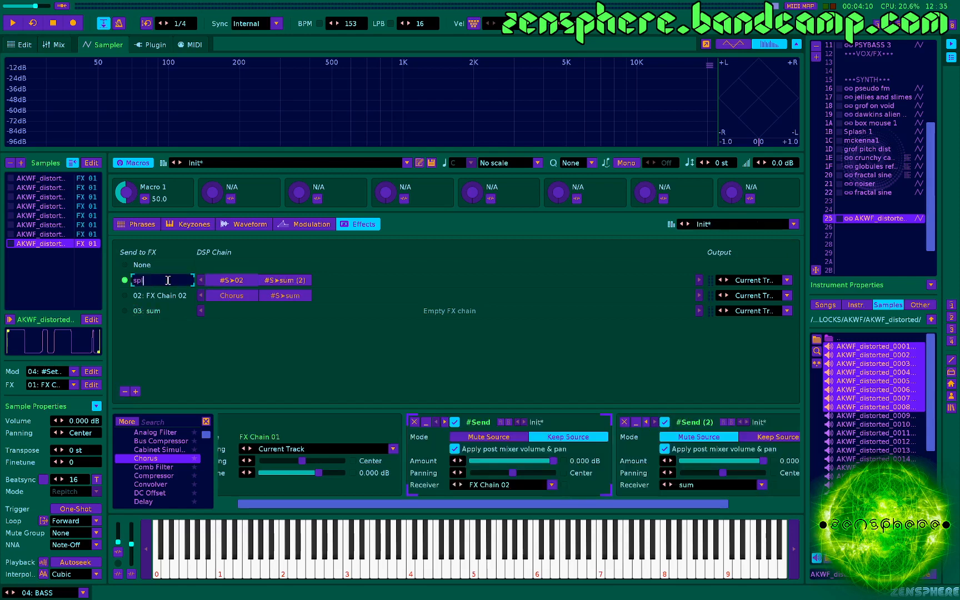
text(lit)
key(Return)
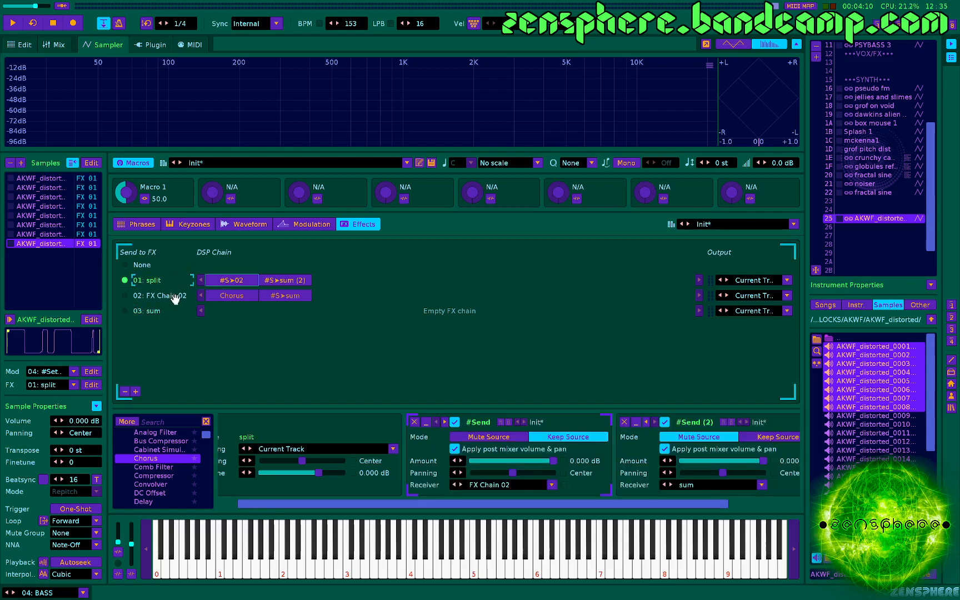
Step: Rename FX Chain 02 as "fx"
double_click(173, 297)
text(c)
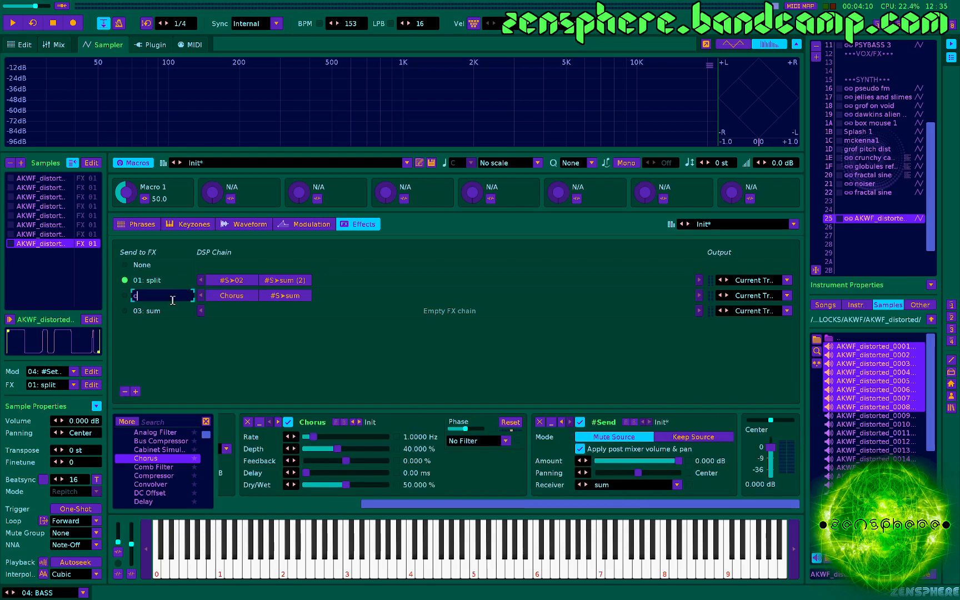
text(o)
key(BackSpace)
key(BackSpace)
text(fx)
key(Return)
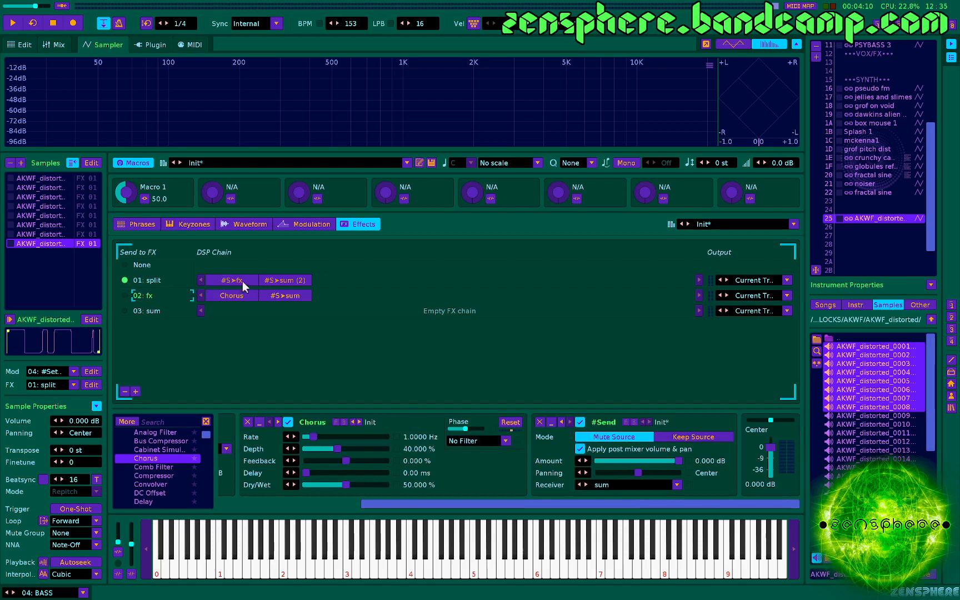
Step: Set the Chorus to 100% wet, rate about 0.44 Hz, depth about 83%, feedback about 50% and delay 4 ms
click(244, 296)
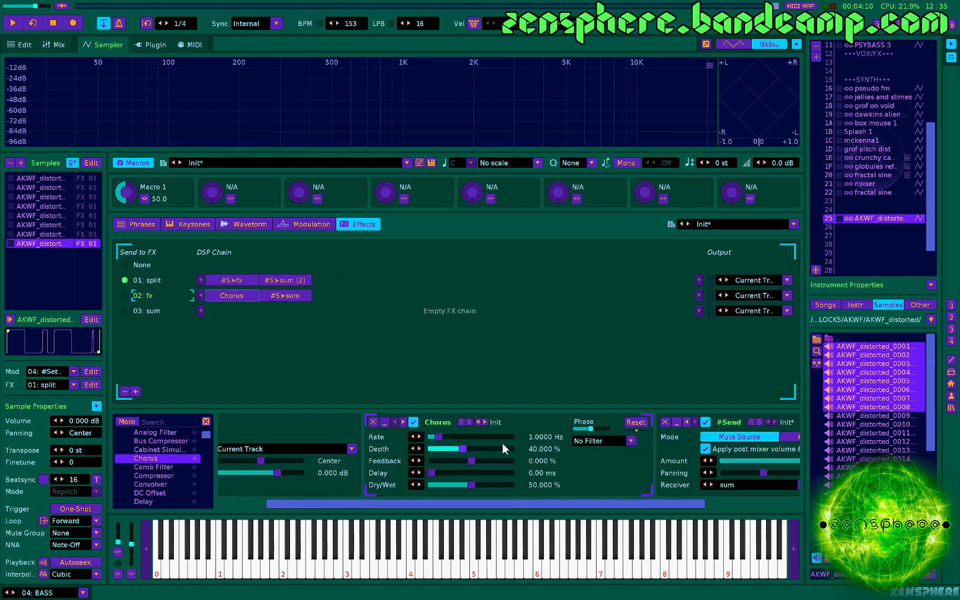
click(471, 485)
drag(471, 484, 511, 484)
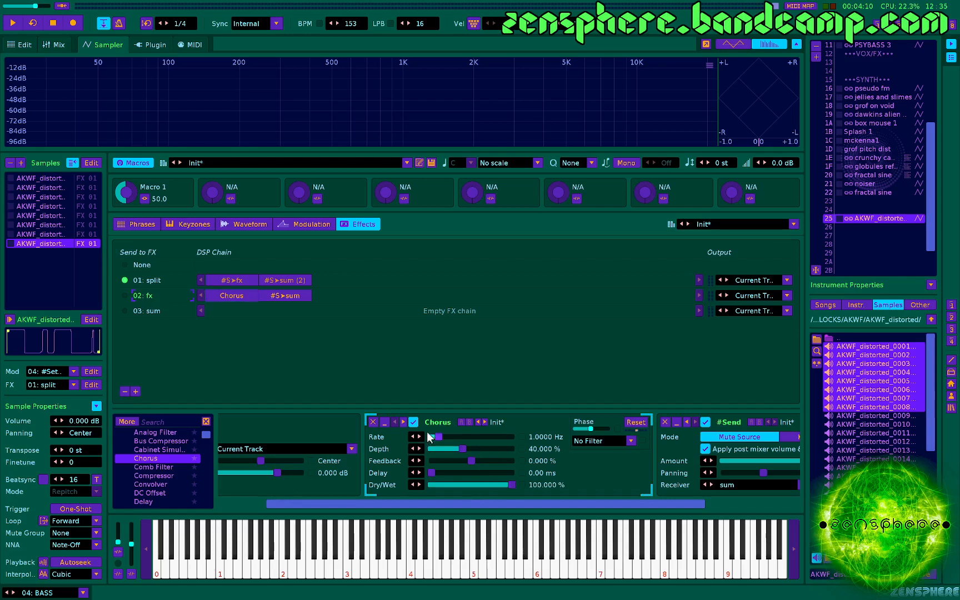
drag(439, 437, 434, 437)
drag(491, 459, 447, 470)
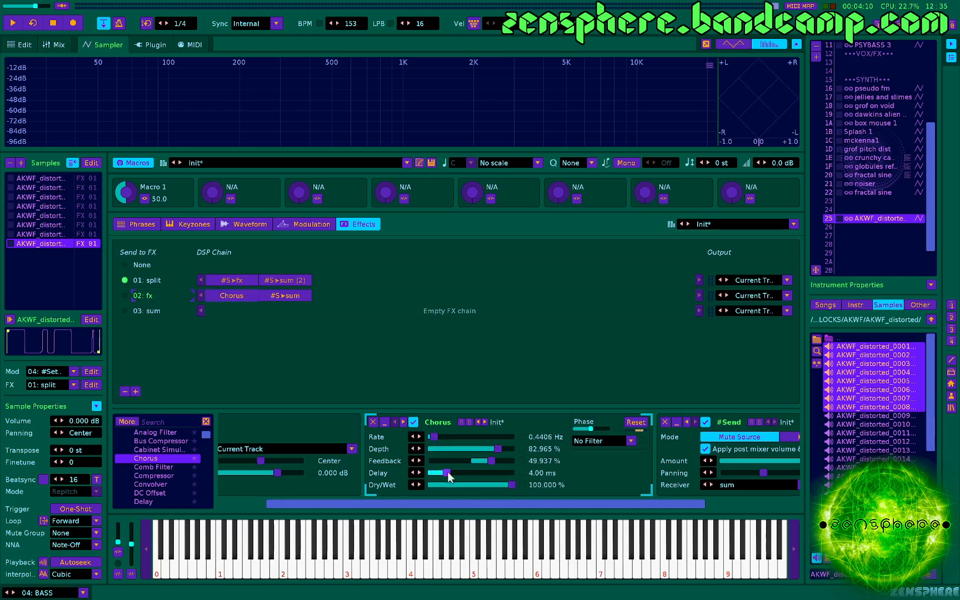
Step: Lower the Chorus feedback to about 34% and its rate to about 0.36 Hz while auditioning notes
key(z)
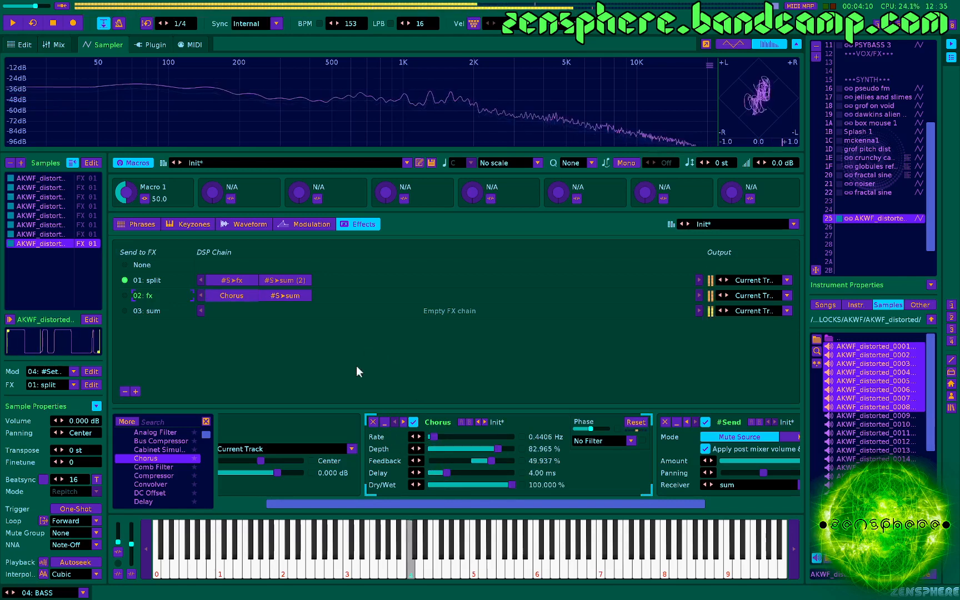
drag(501, 461, 485, 461)
key(z)
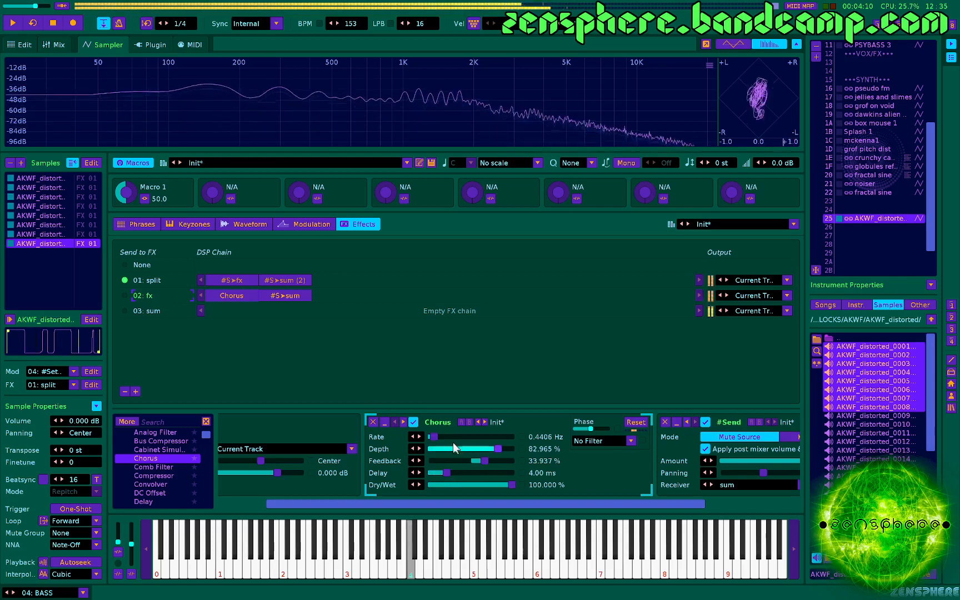
drag(434, 437, 433, 437)
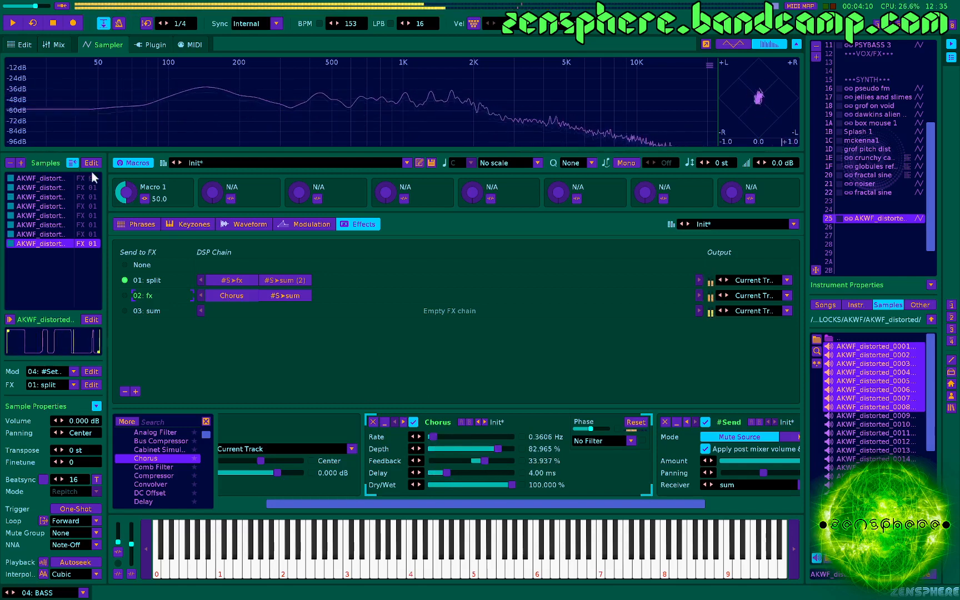
Step: Audition notes while raising Macro 1 to about 74.8
mouse_move(127, 192)
mouse_down()
mouse_move(126, 168)
mouse_move(126, 190)
mouse_move(126, 179)
mouse_up()
key(z)
key(z)
key(z)
key(q)
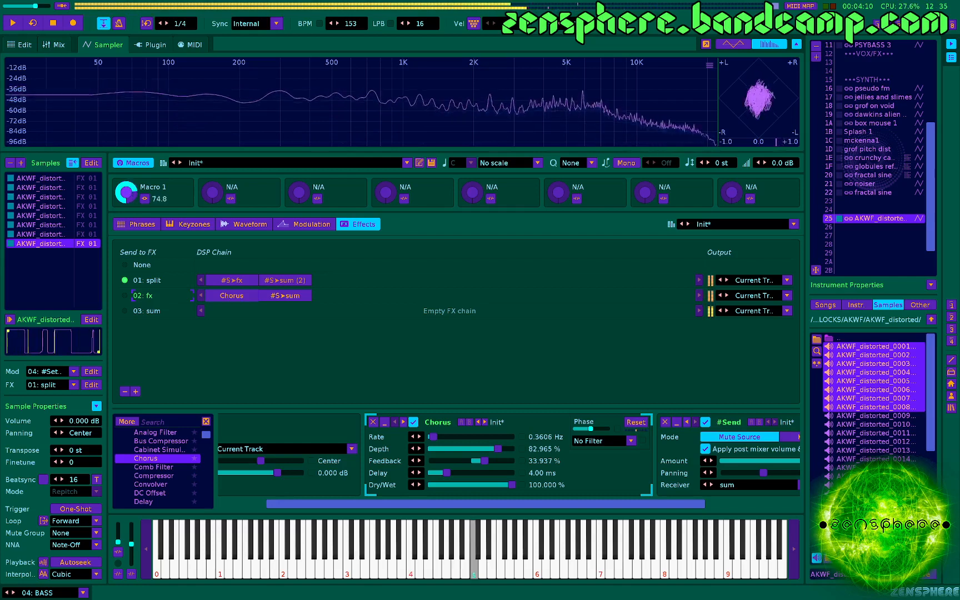
Step: Compare the sound with the sends to sum in the split and fx chains bypassed and re-enabled, sweeping Macro 1 while auditioning notes
click(282, 279)
click(284, 297)
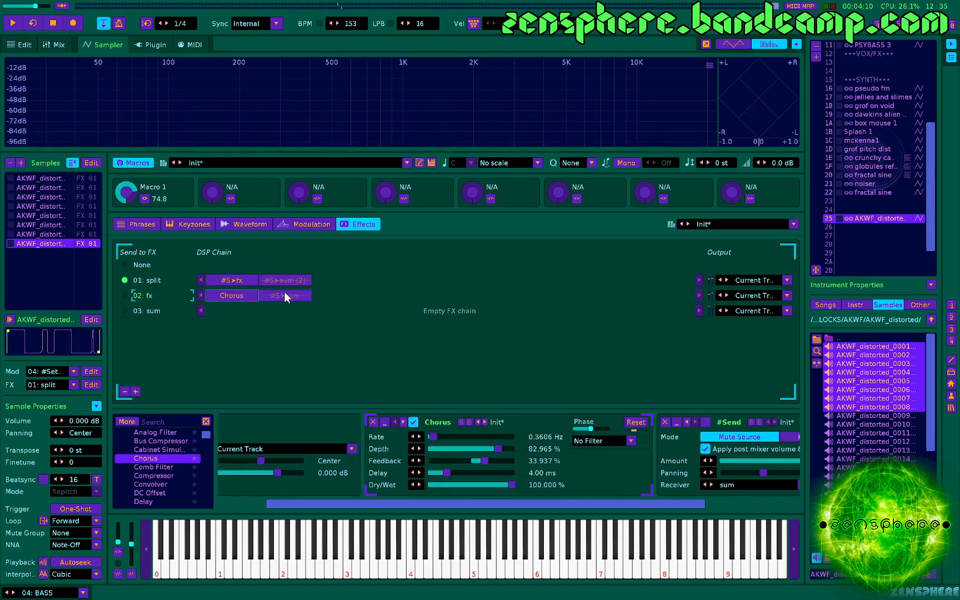
key(z)
key(q)
mouse_move(126, 193)
mouse_down()
mouse_move(127, 216)
mouse_move(127, 192)
mouse_up()
key(q)
key(z)
click(291, 280)
click(285, 295)
key(z)
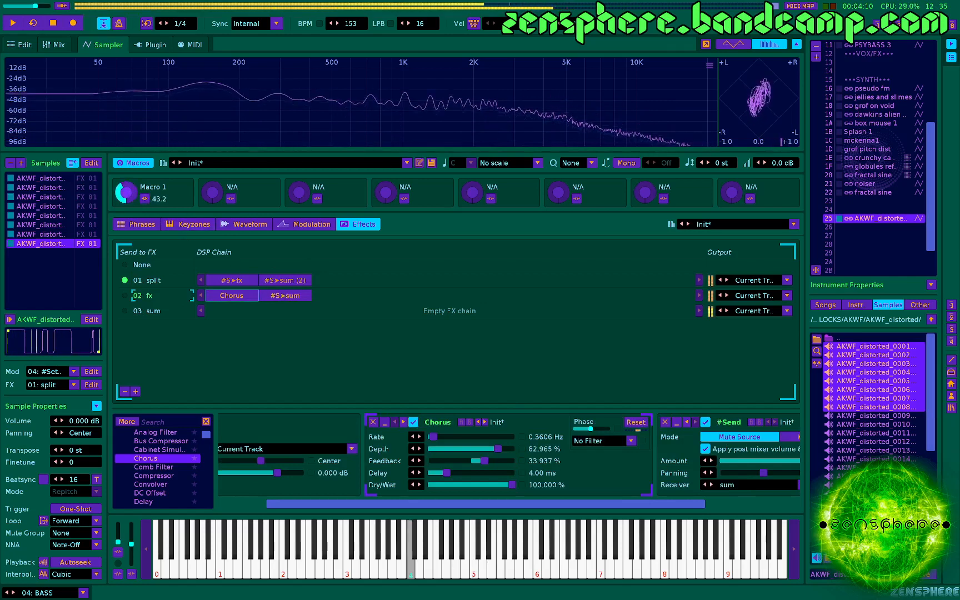
Step: Add a Doofer to the sum chain, load its "SPACE - chain VERB" preset and audition a note
click(233, 312)
scroll(164, 461, up, 3)
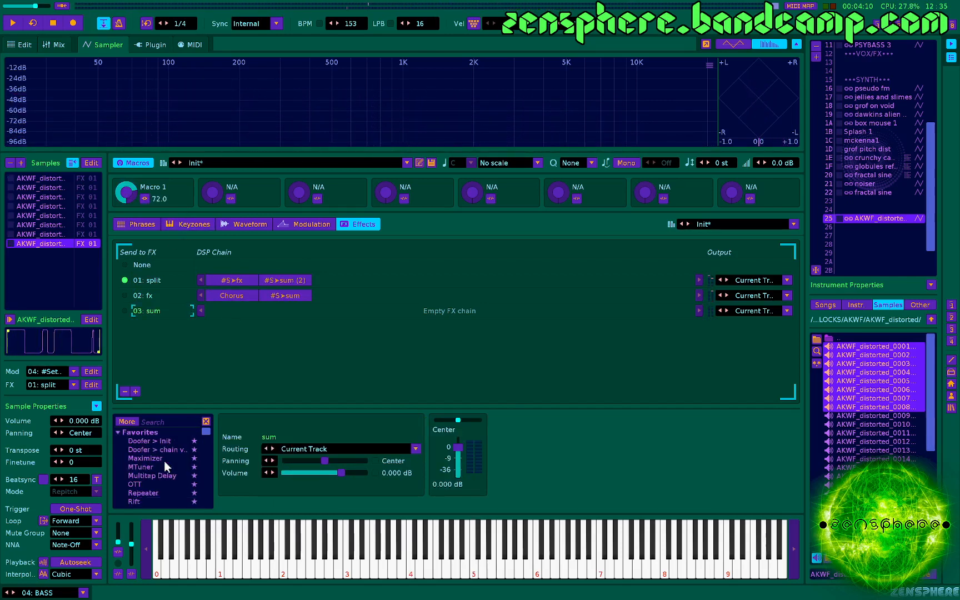
double_click(148, 441)
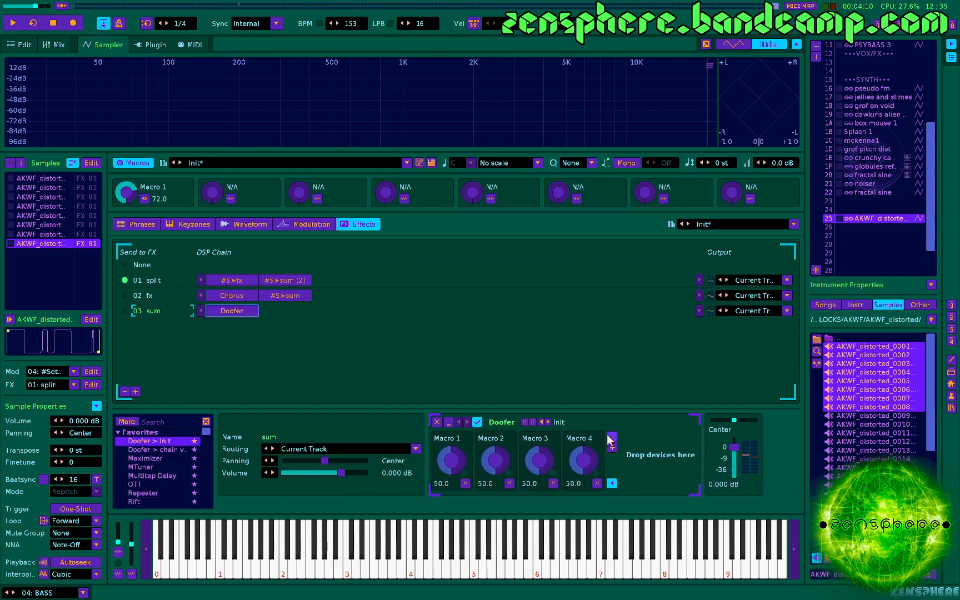
click(556, 422)
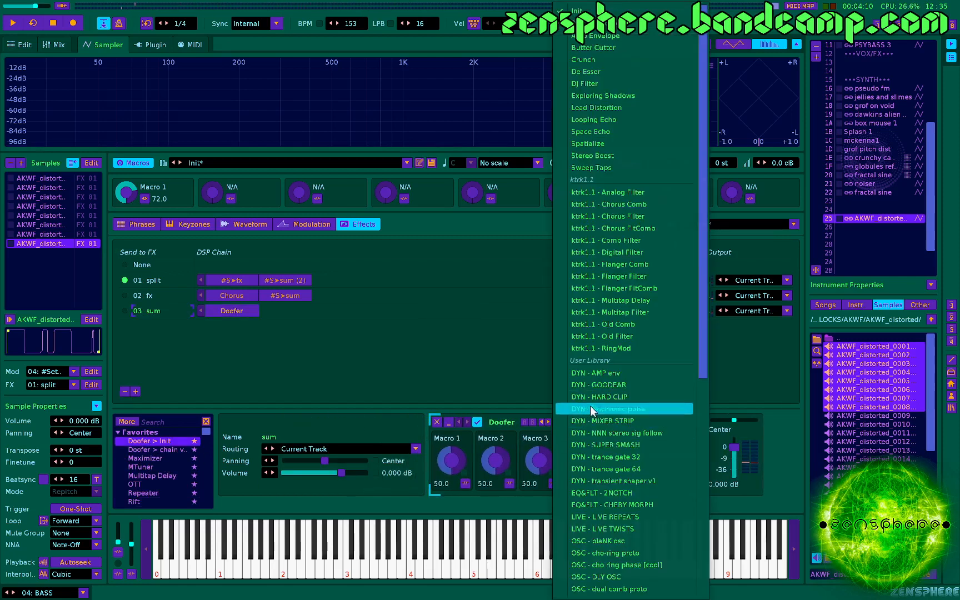
scroll(609, 448, down, 5)
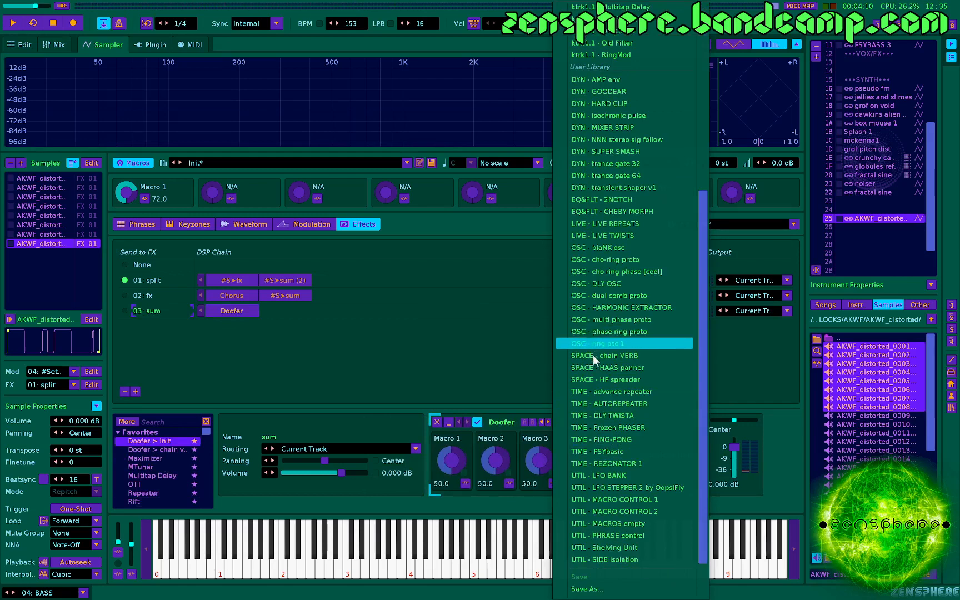
click(629, 356)
key(z)
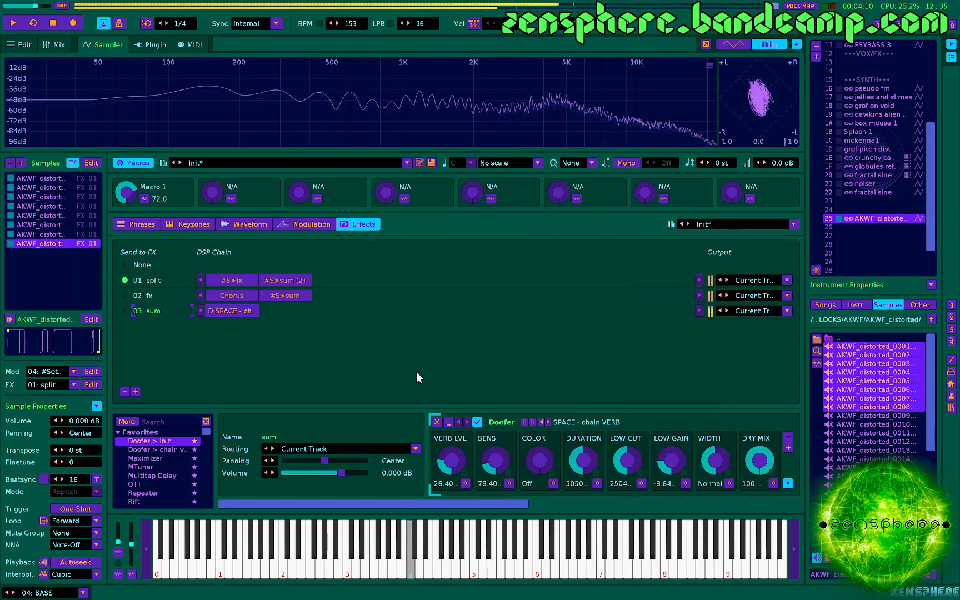
Step: Set the reverb's VERB LVL to about 38.4, SENS 89.6, DURATION 6436 and WIDTH 42.4, auditioning with Macro 1 swept to about 70.8
mouse_move(451, 461)
mouse_down()
mouse_move(451, 448)
mouse_move(494, 479)
mouse_move(452, 450)
mouse_up()
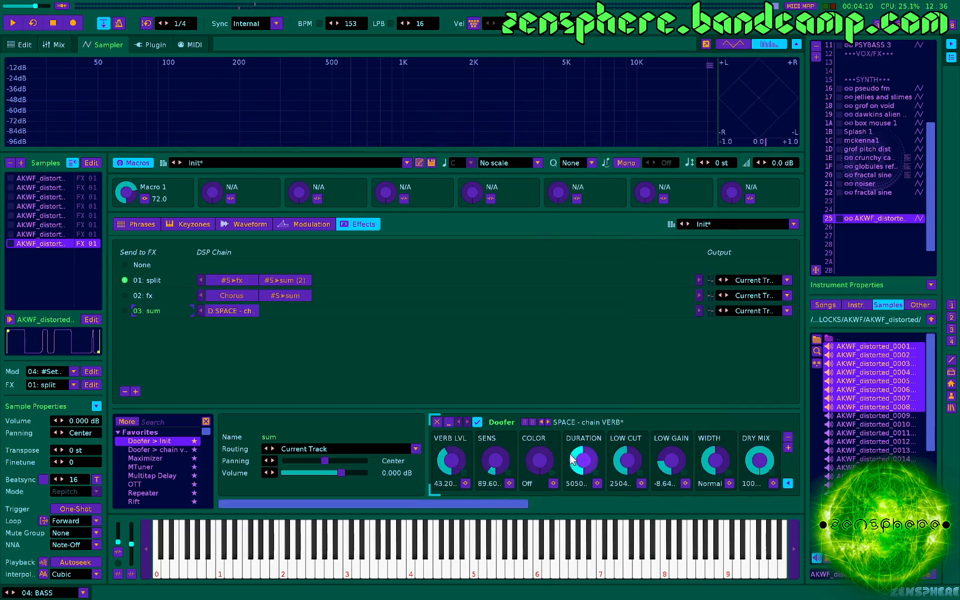
drag(576, 466, 576, 451)
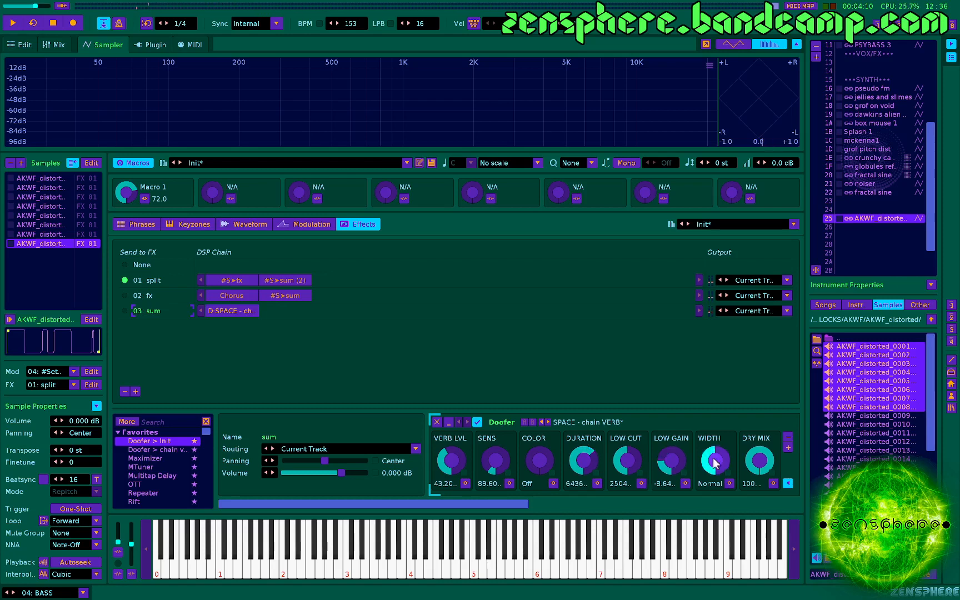
drag(715, 464, 714, 461)
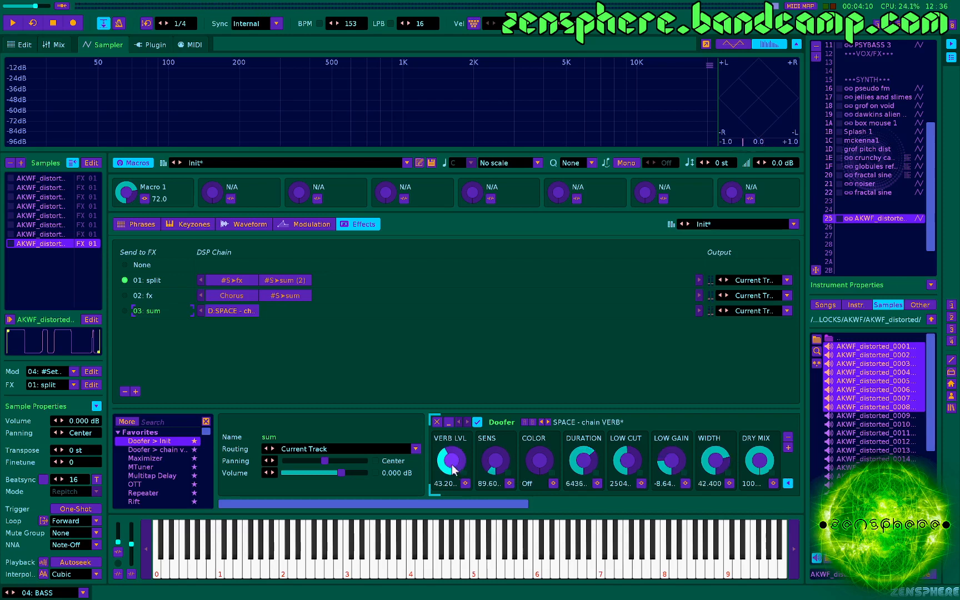
drag(451, 460, 452, 468)
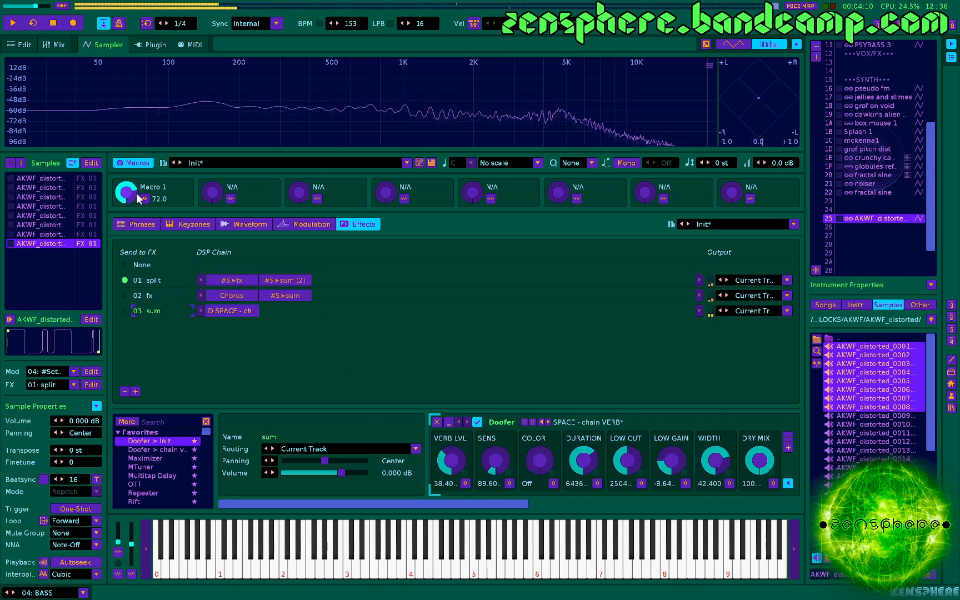
mouse_move(135, 198)
mouse_down()
mouse_move(136, 213)
mouse_move(136, 198)
mouse_up()
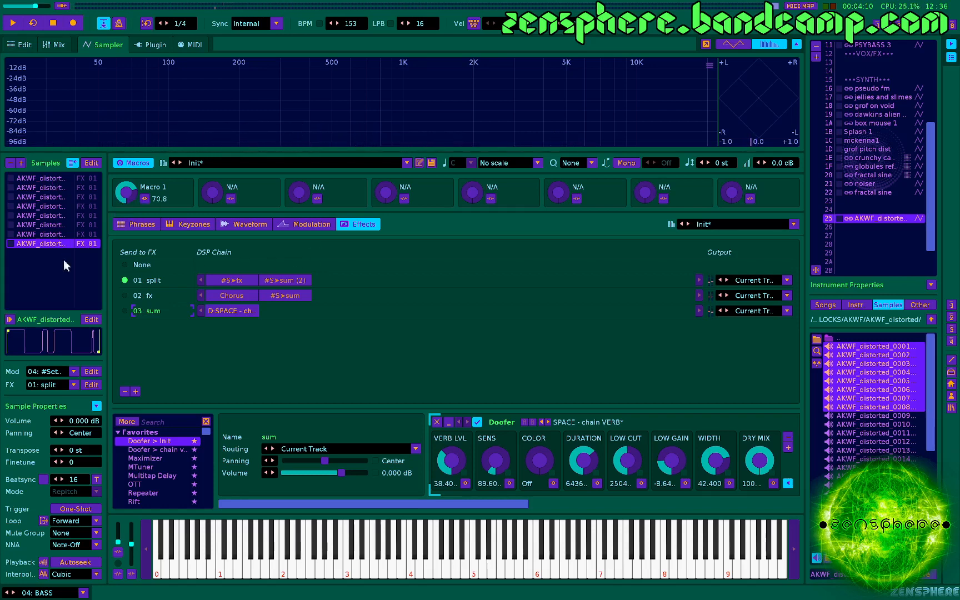
Step: Examine the waveforms of samples AKWF_distorted_0001 and AKWF_distorted_0003, then return to the instrument's effect chains
click(50, 180)
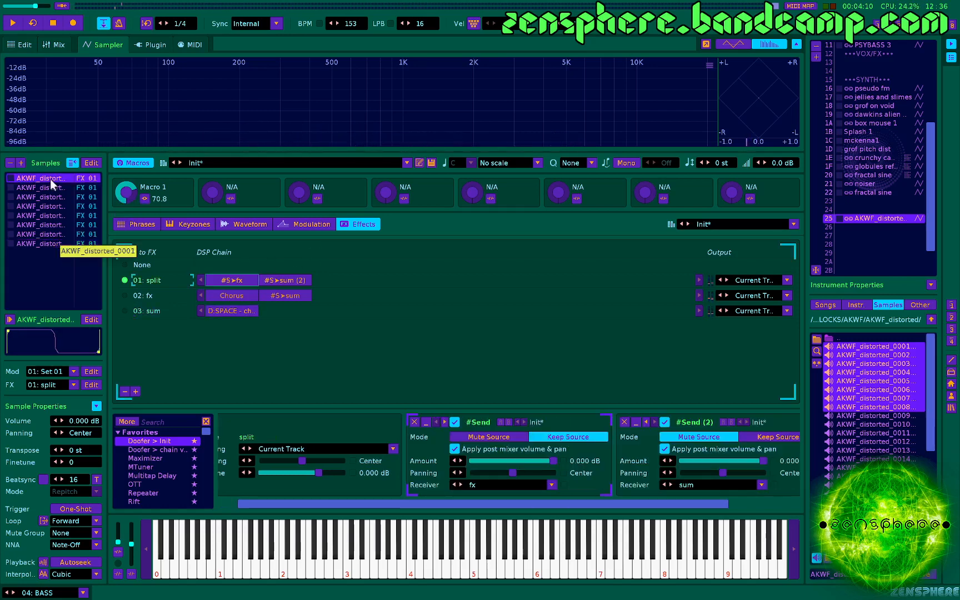
click(250, 224)
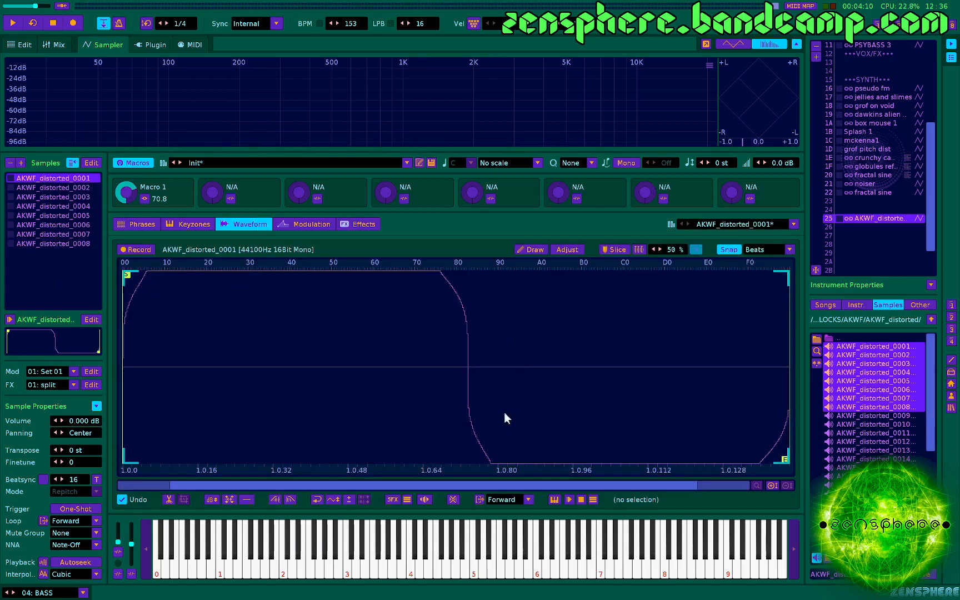
click(54, 201)
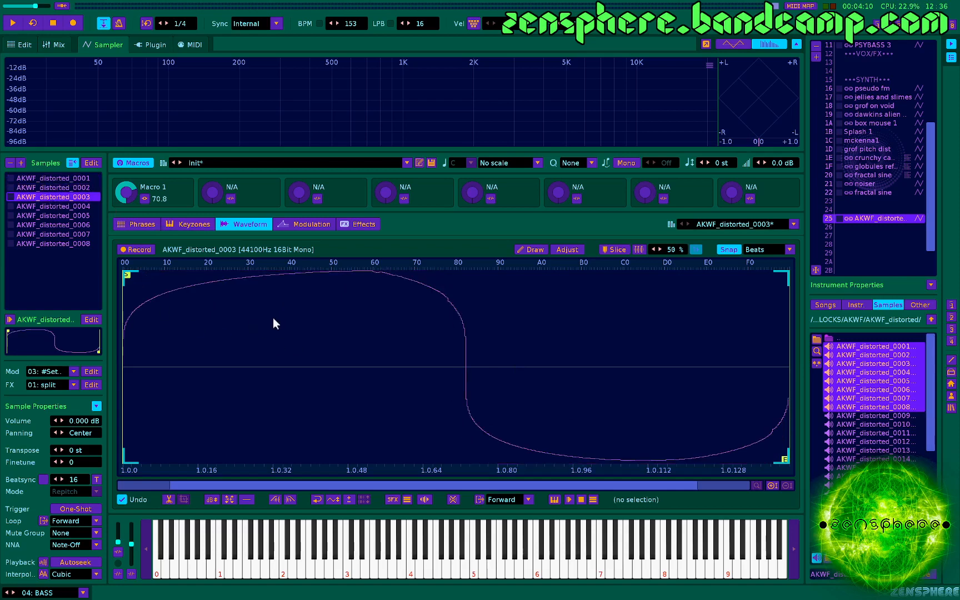
click(349, 225)
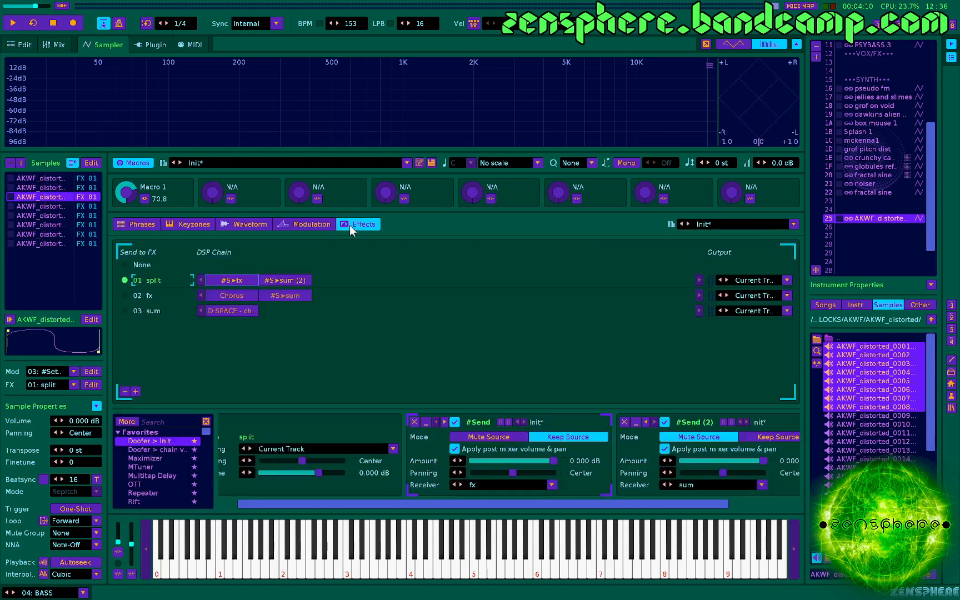